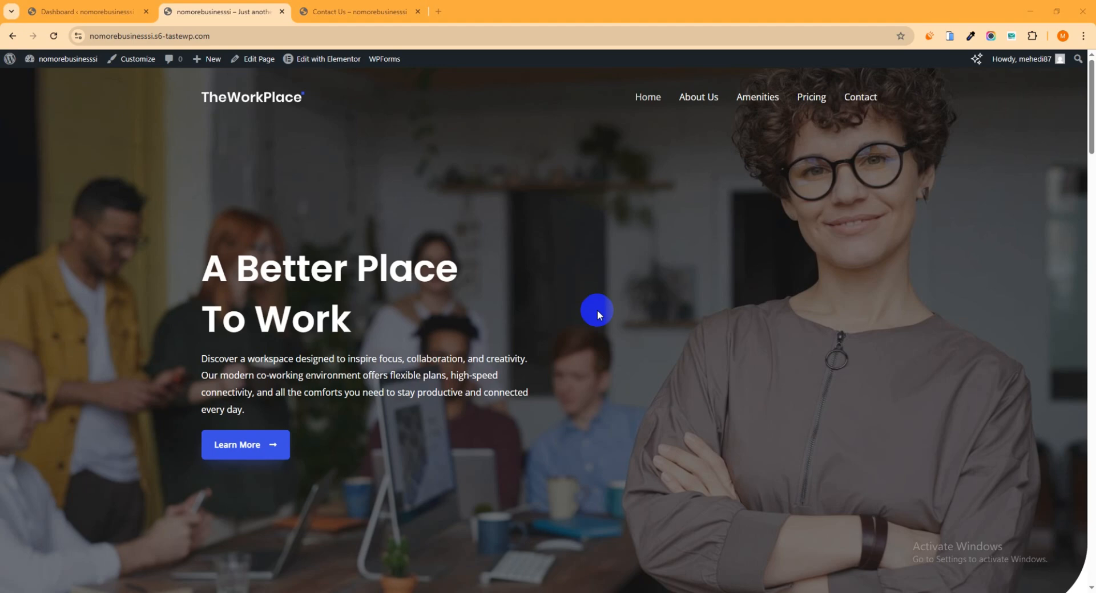
# - Search the WordPress plugin directory for "fluent form", then install and activate the Fluent Forms plugin
pyautogui.click(88, 10)
pyautogui.moveTo(44, 372)
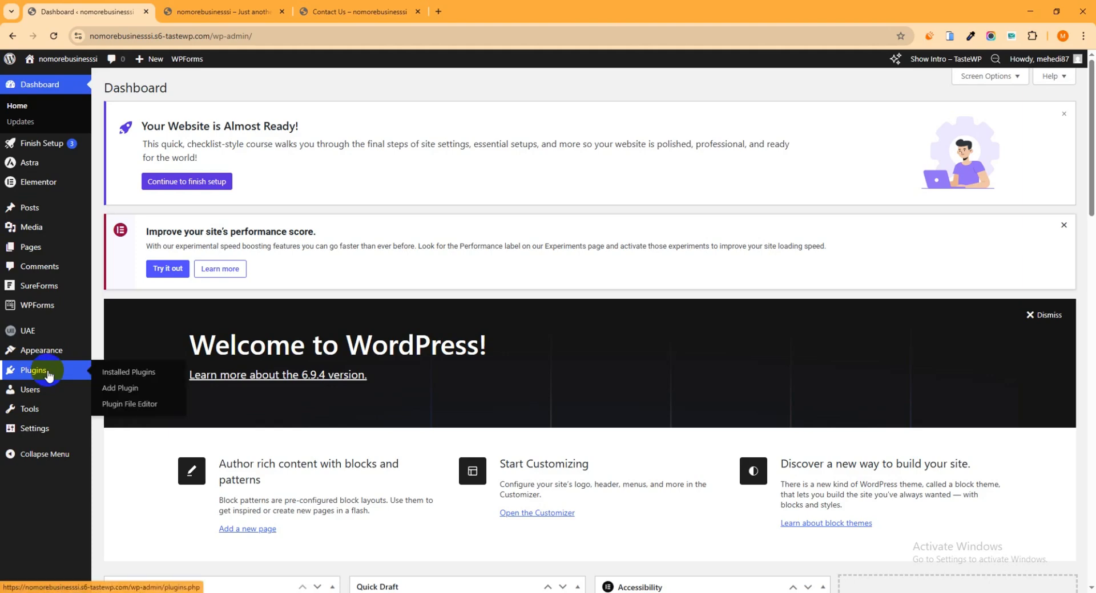
pyautogui.click(121, 387)
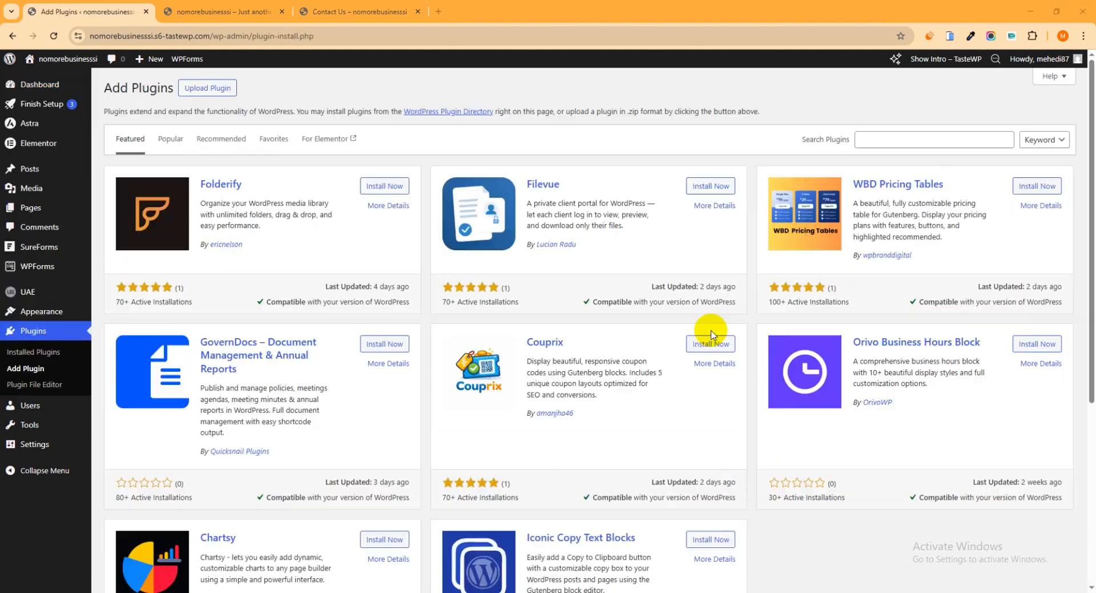
pyautogui.click(887, 138)
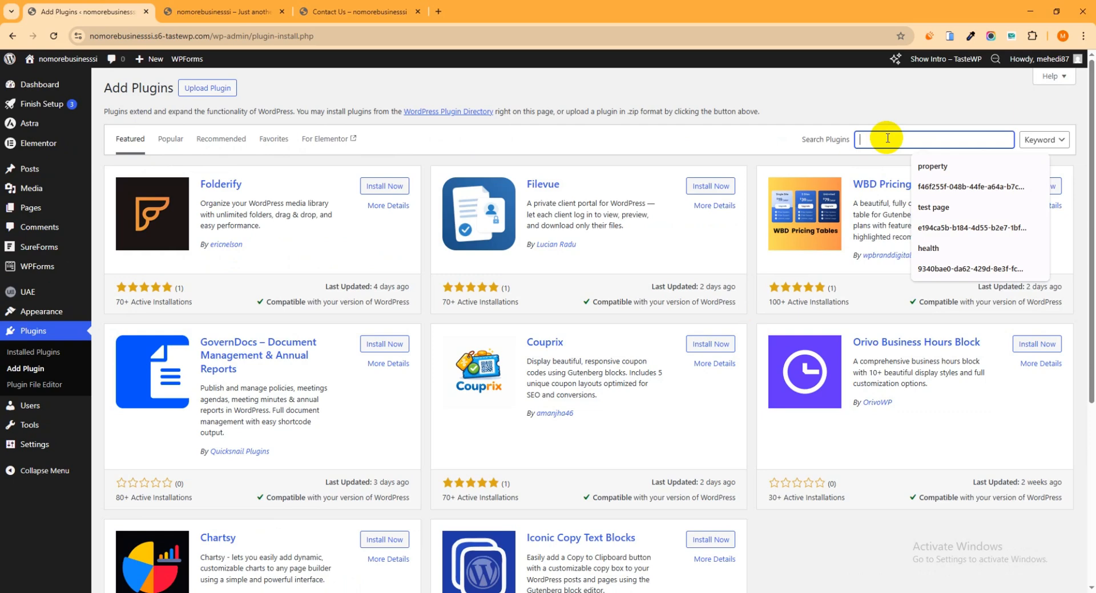
pyautogui.write('fluent form')
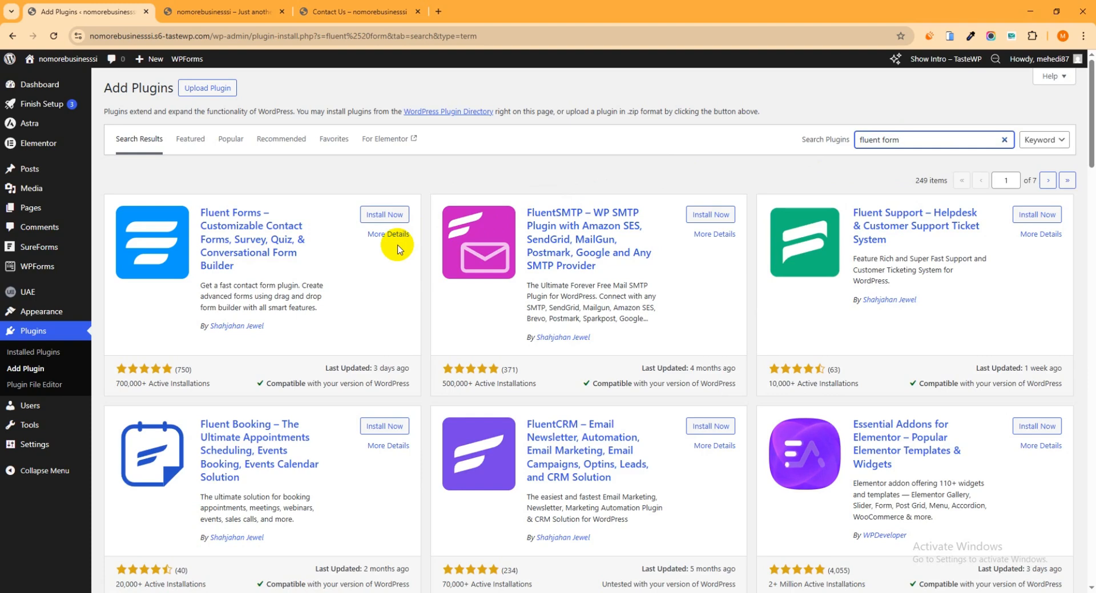
pyautogui.click(387, 215)
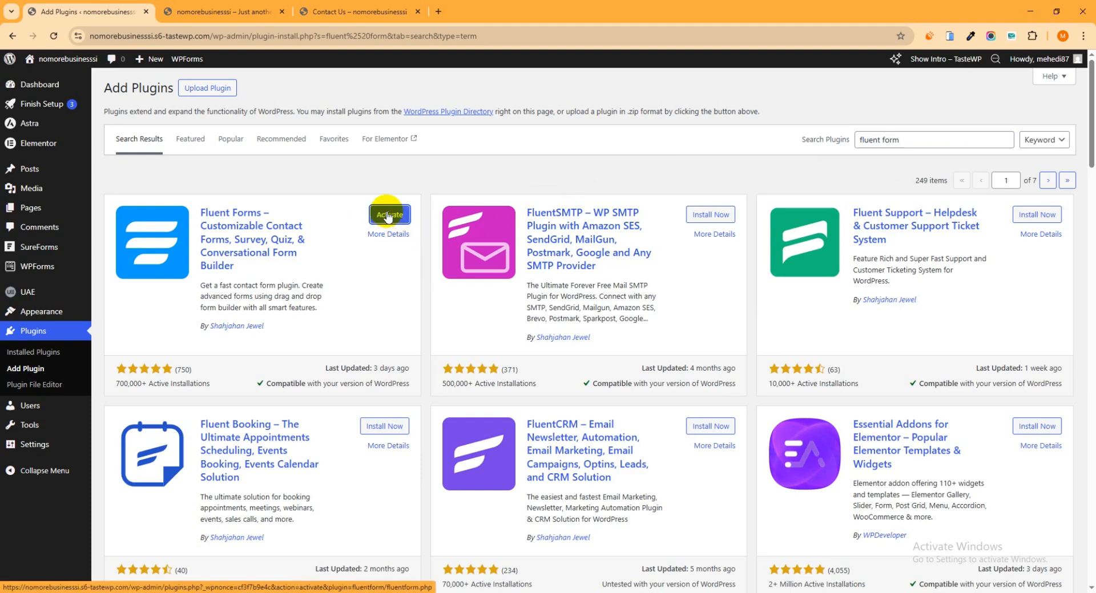
pyautogui.click(388, 215)
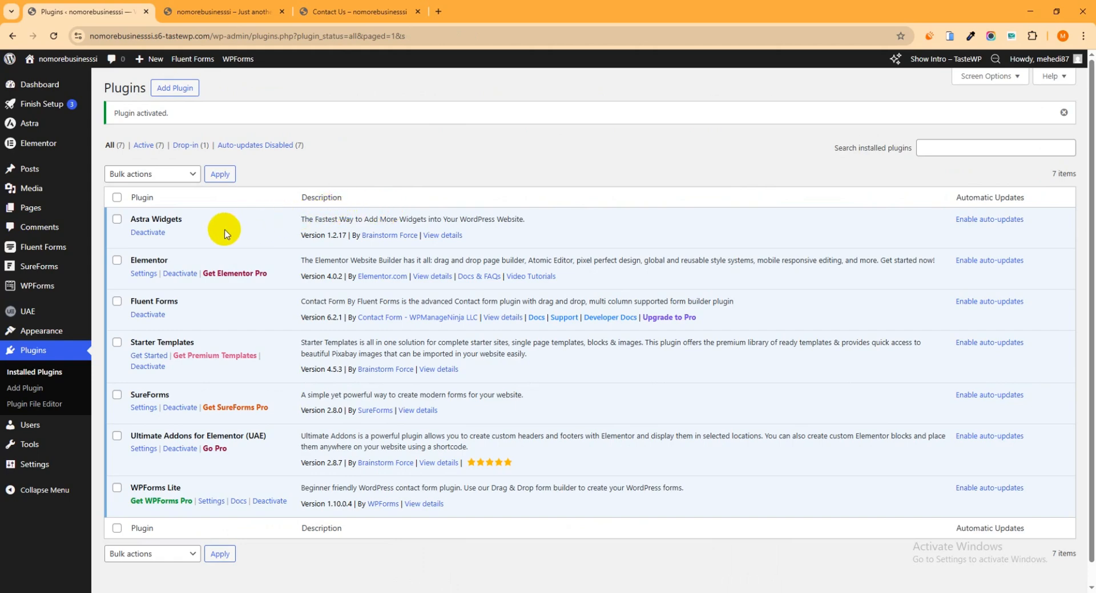
# - Start a new form in Fluent Forms from a predefined template and browse the Basic category
pyautogui.click(57, 248)
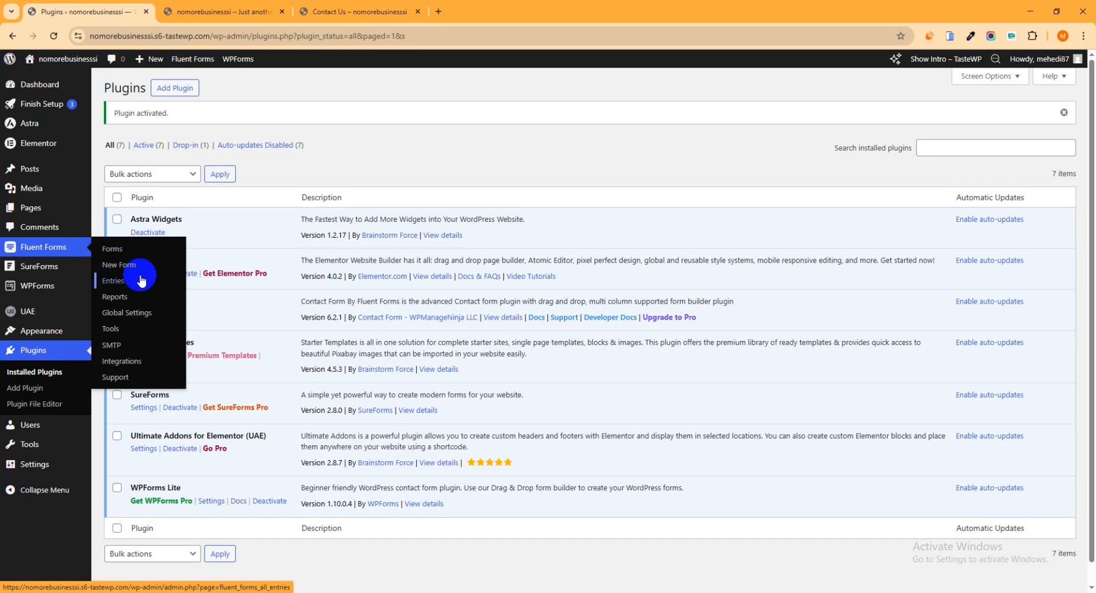
pyautogui.click(119, 249)
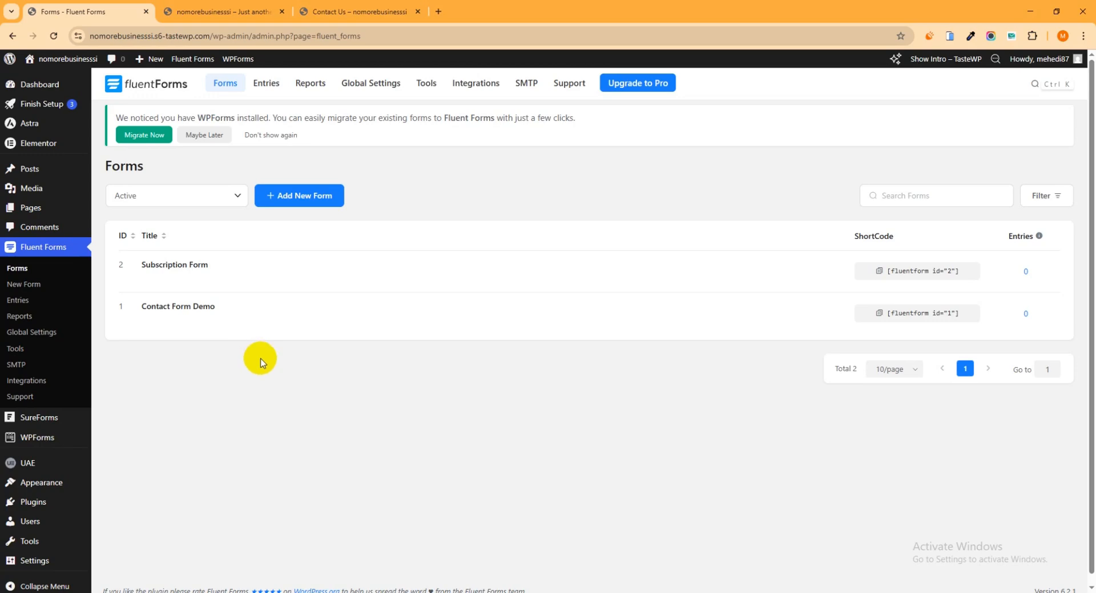
pyautogui.click(304, 196)
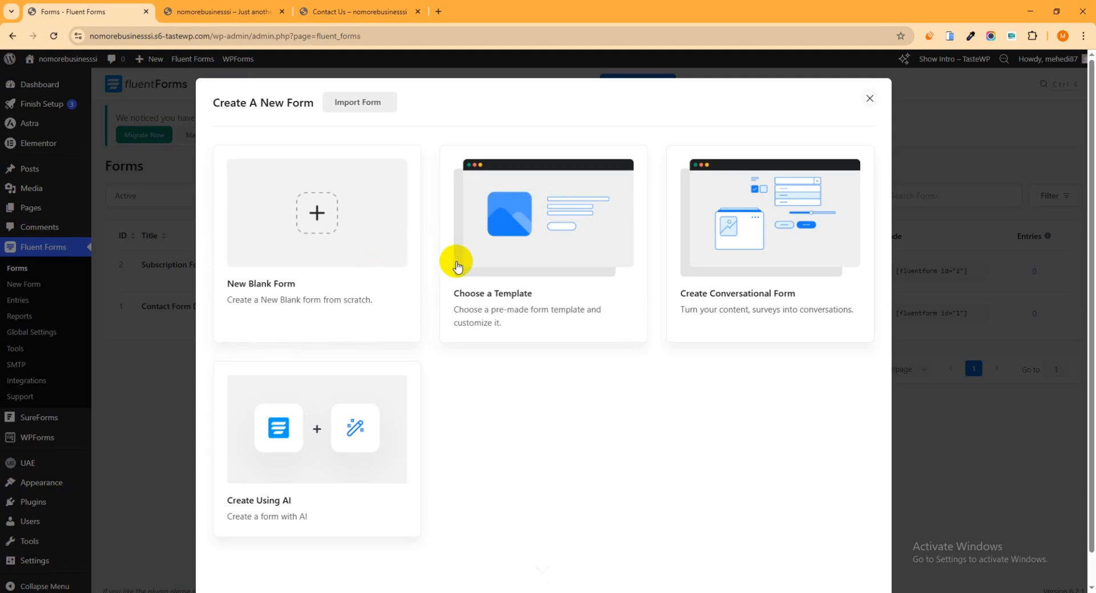
pyautogui.click(536, 249)
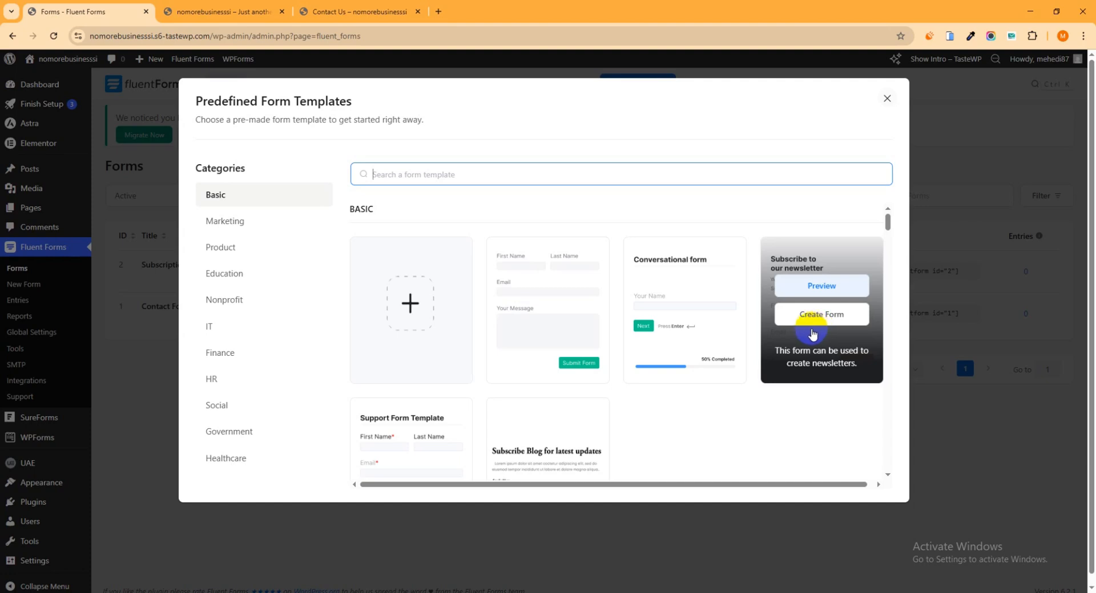
pyautogui.scroll(-1, 671, 285)
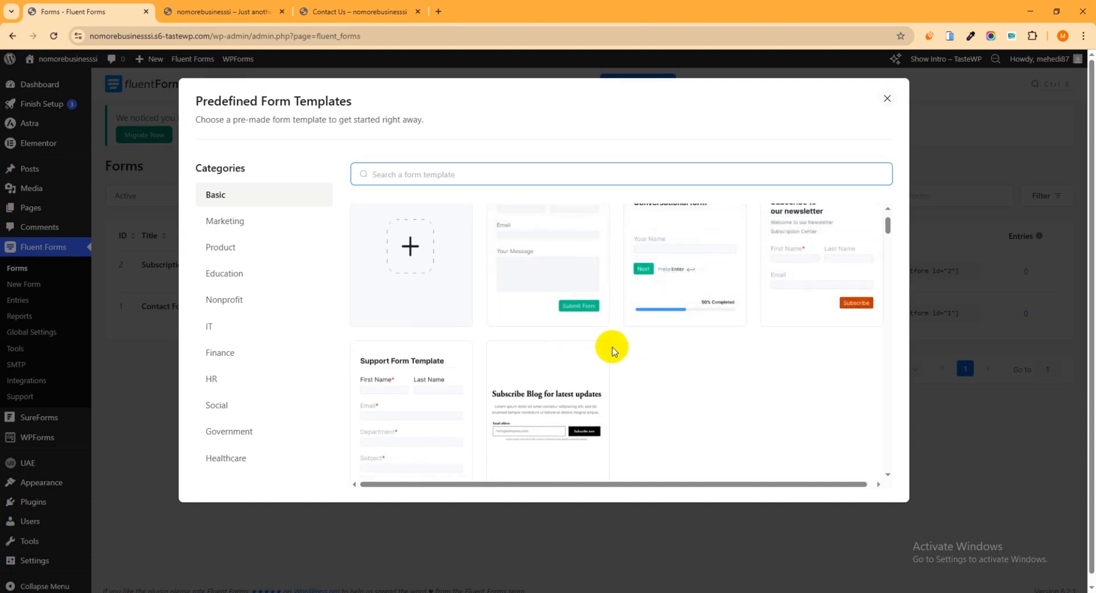
pyautogui.scroll(1, 613, 349)
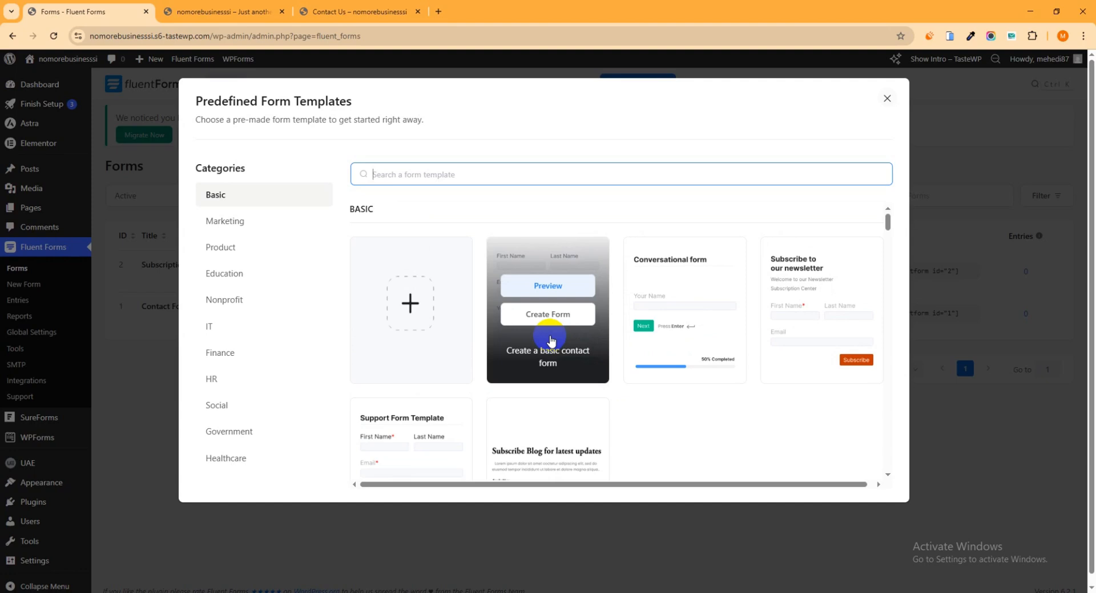
# - Preview the basic contact form template and create a new form from it
pyautogui.click(548, 287)
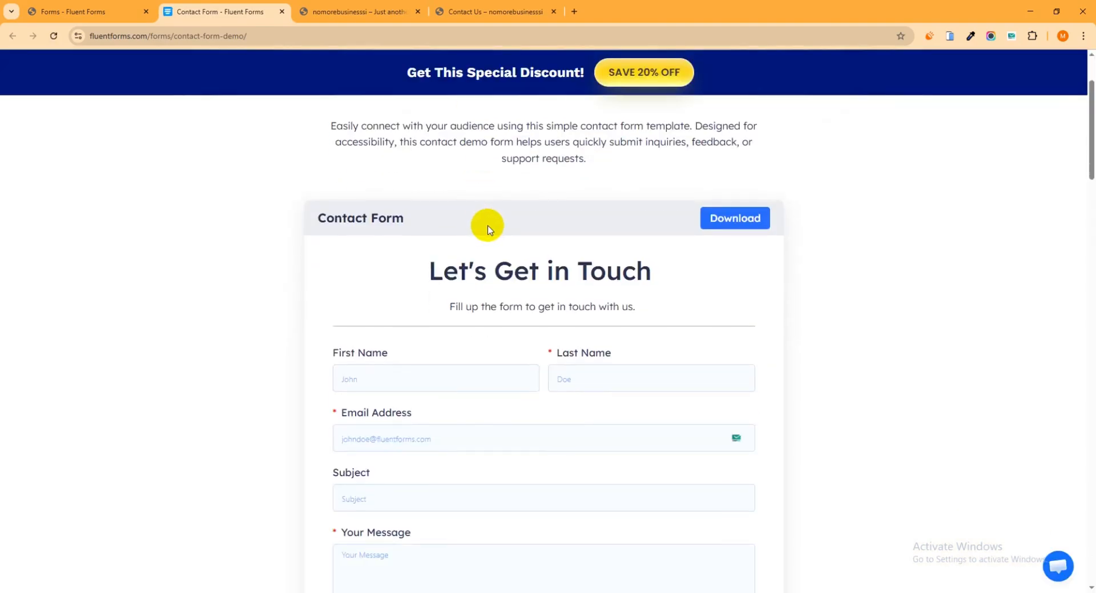
pyautogui.scroll(-2, 487, 228)
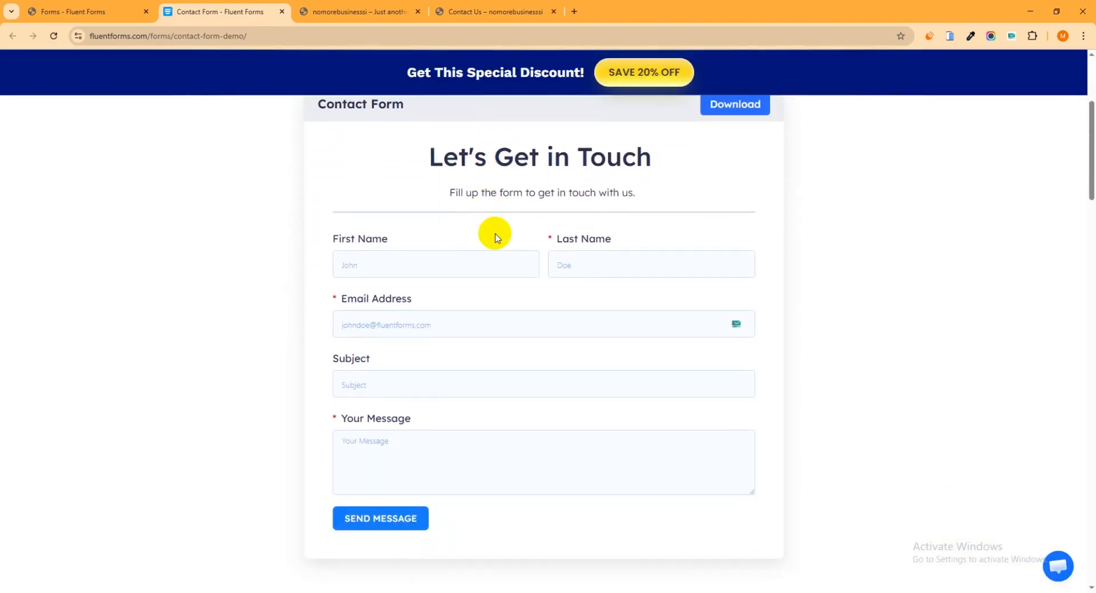
pyautogui.click(103, 14)
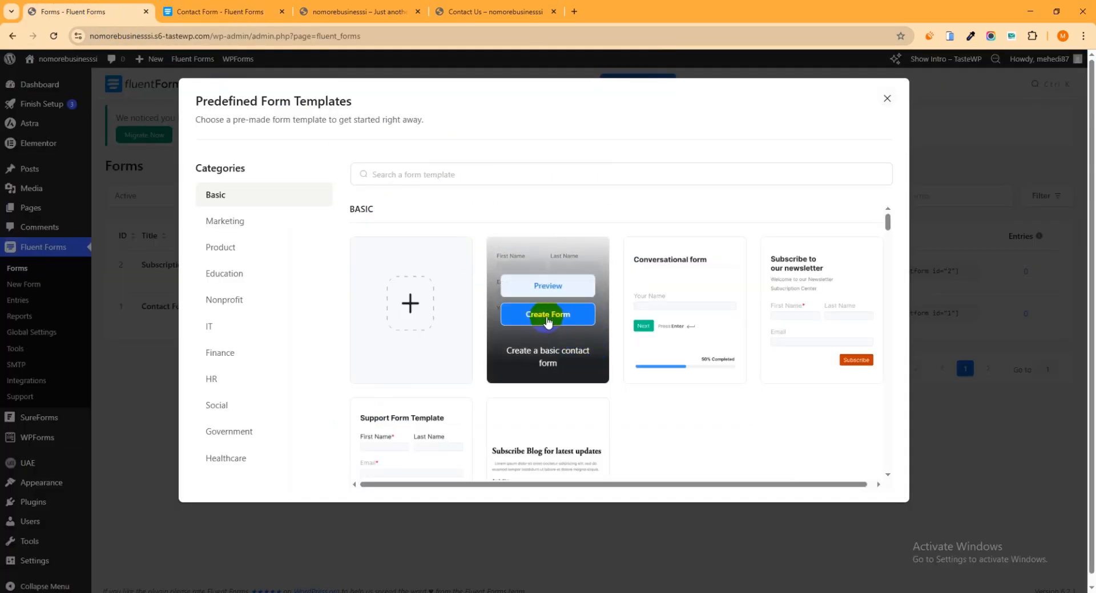
pyautogui.click(548, 321)
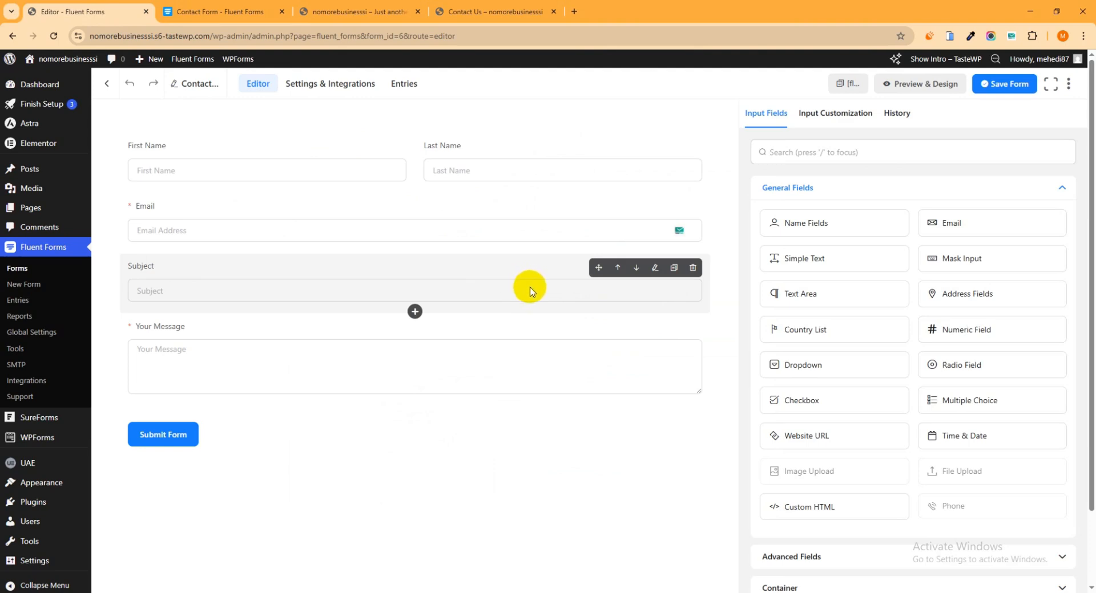
pyautogui.moveTo(760, 292); pyautogui.dragTo(796, 189)
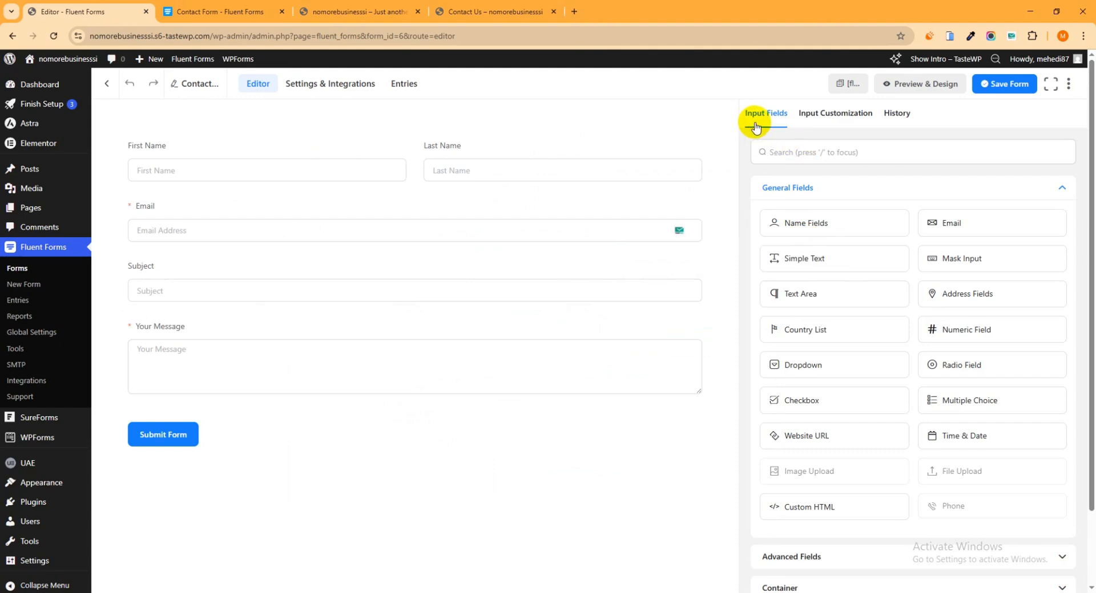
pyautogui.click(826, 117)
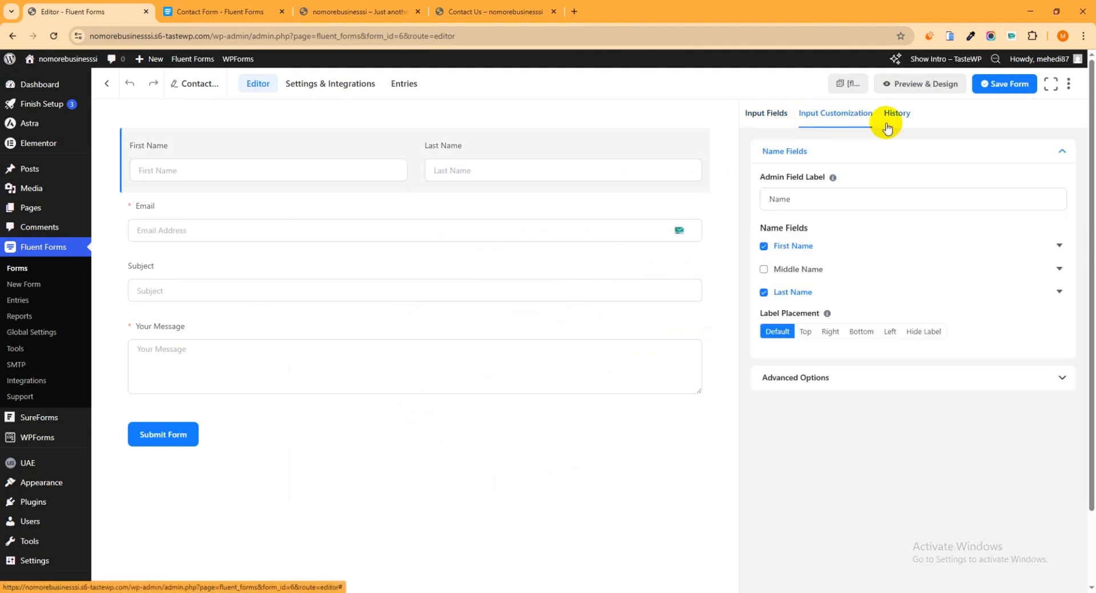
pyautogui.click(893, 118)
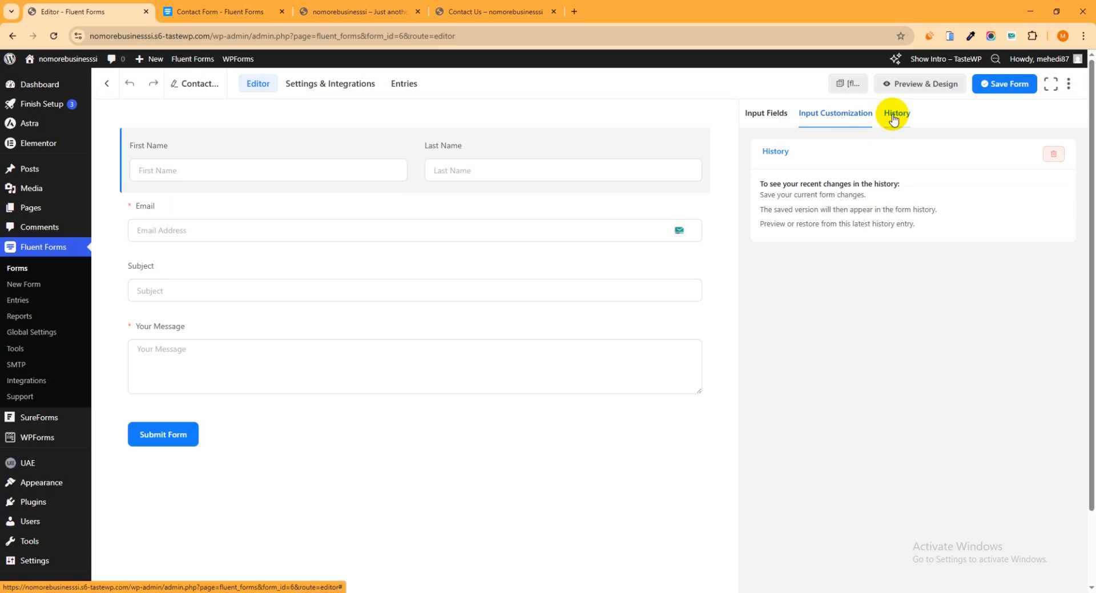
# - Add a Country List field and a Dropdown field below it, between the Email and Subject fields
pyautogui.click(763, 118)
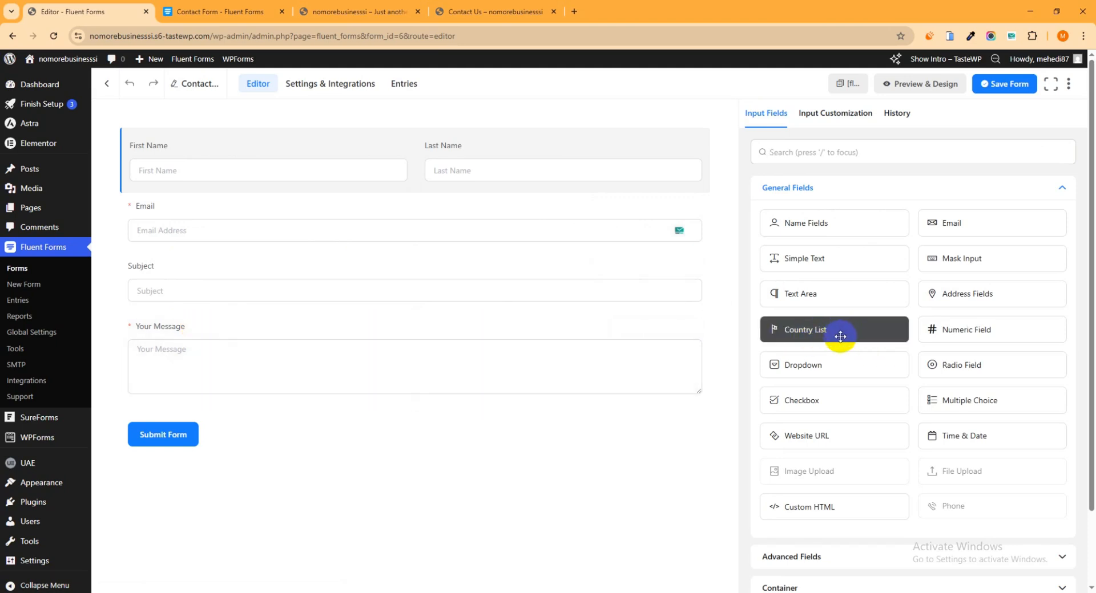
pyautogui.moveTo(840, 337); pyautogui.dragTo(417, 288)
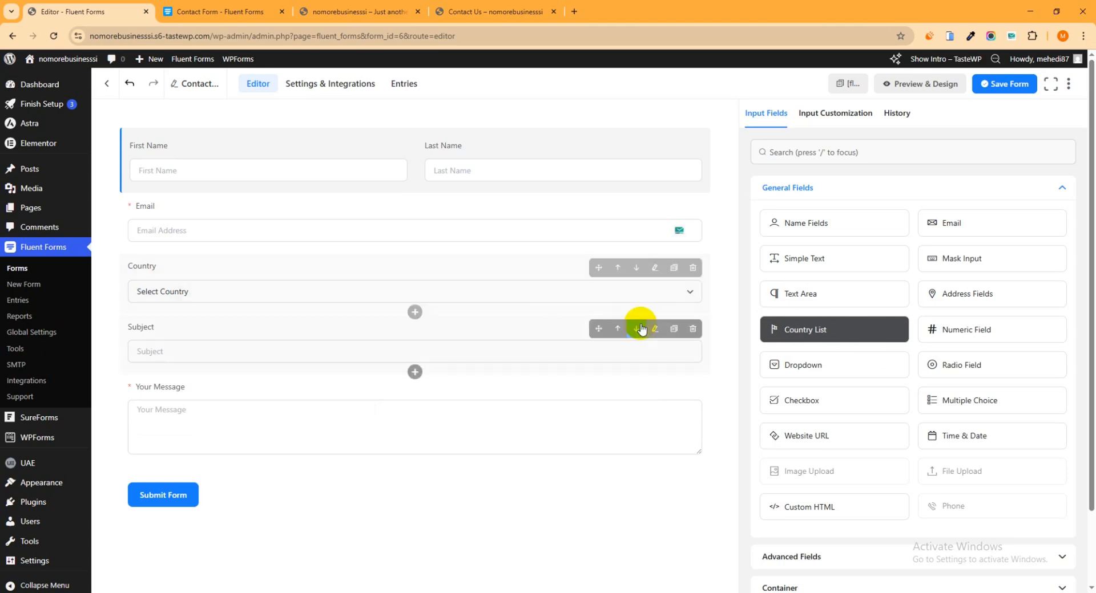
pyautogui.moveTo(836, 371); pyautogui.dragTo(381, 335)
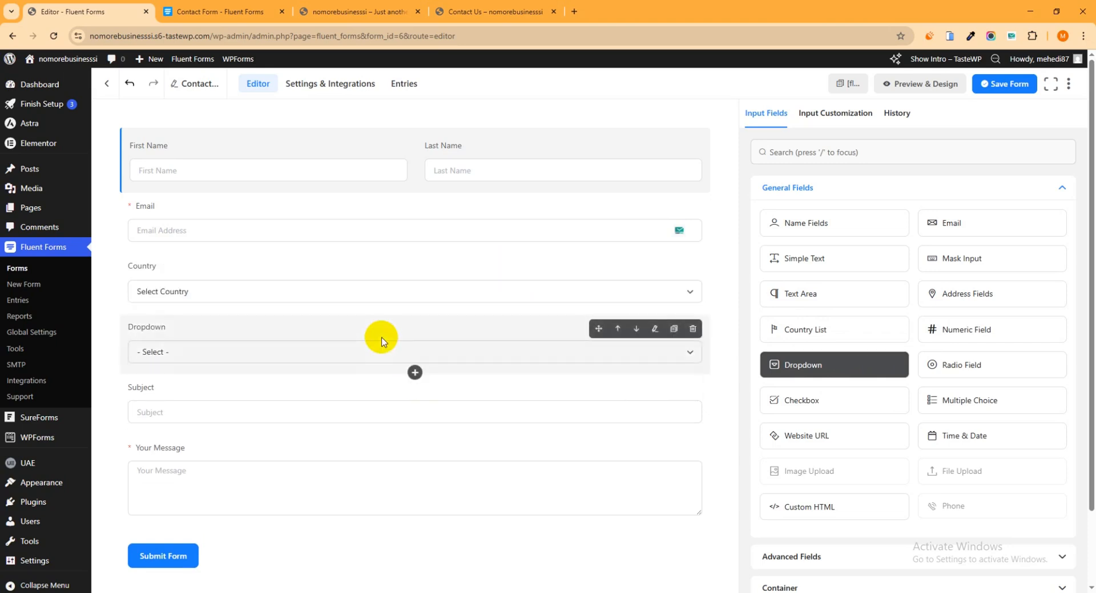
# - Label the new dropdown field "Services" and set its placeholder to "- Select Select Service-"
pyautogui.click(654, 331)
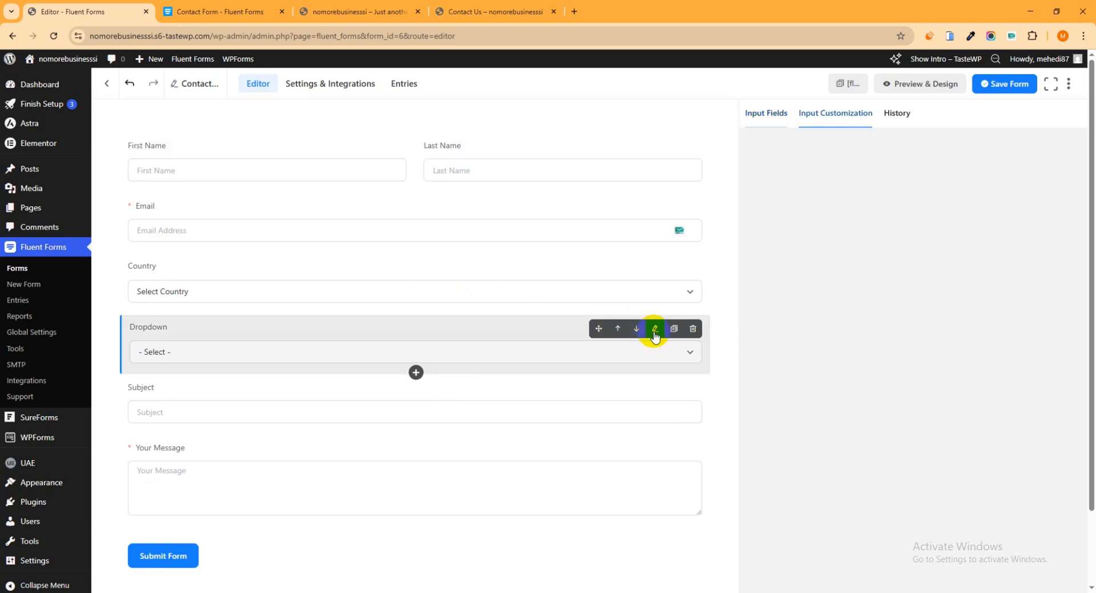
pyautogui.moveTo(806, 199); pyautogui.dragTo(761, 195)
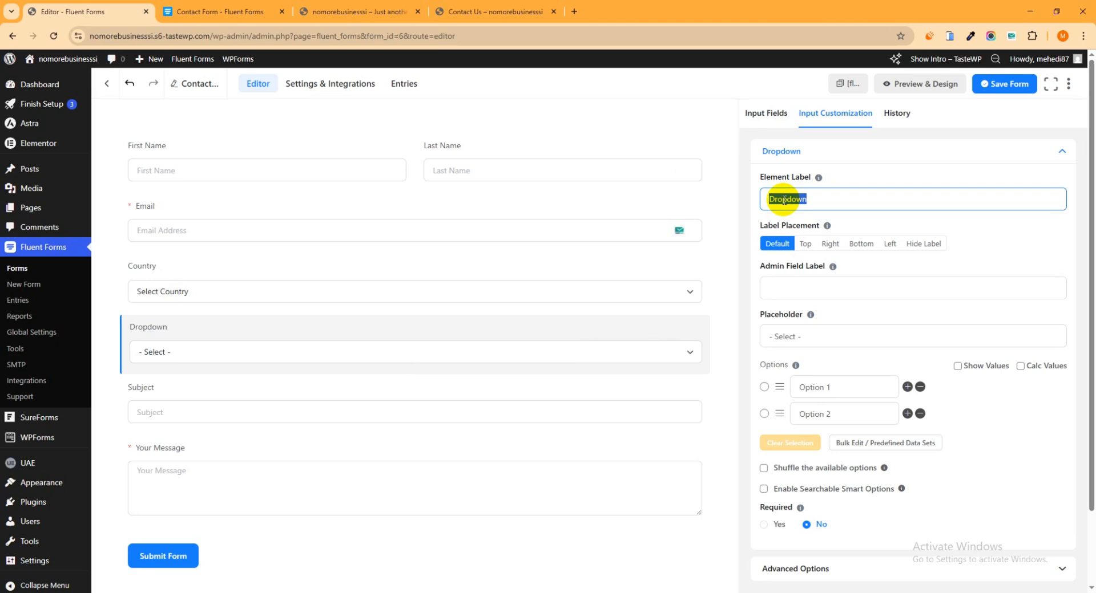
pyautogui.write('Services')
pyautogui.click(783, 336)
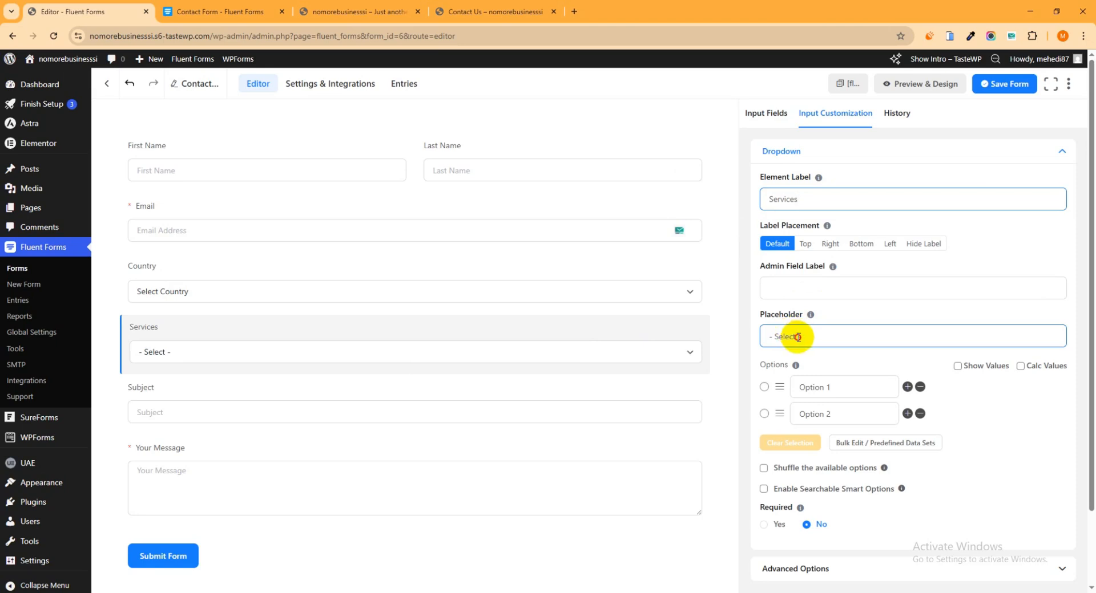
pyautogui.click(798, 337)
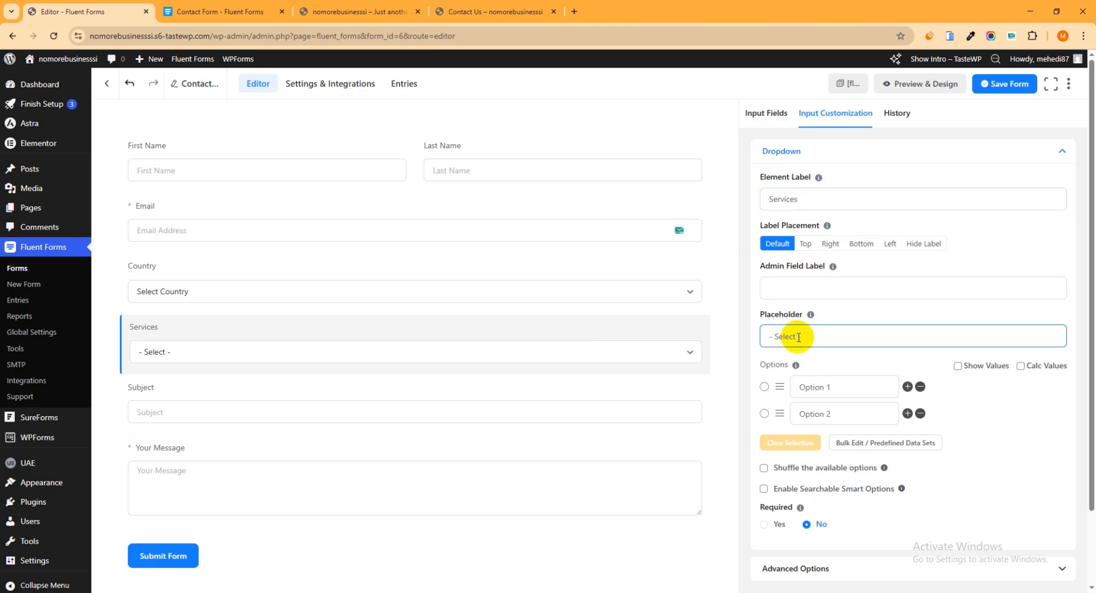
pyautogui.write('Select Service')
# - Set the Services dropdown's two options to "Web Development" and "App Developments"
pyautogui.moveTo(848, 386); pyautogui.dragTo(790, 391)
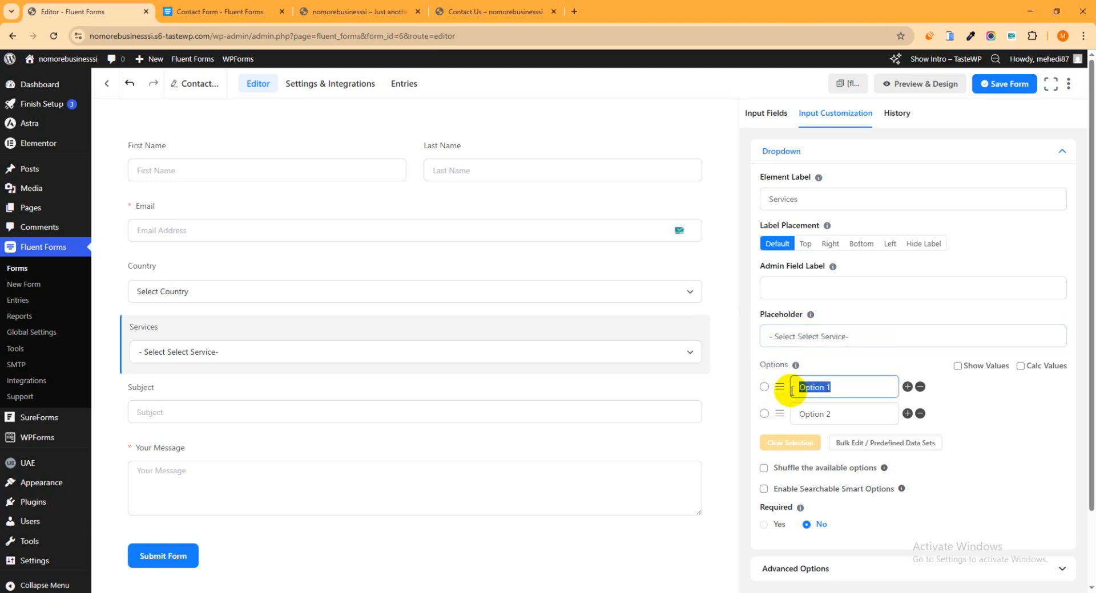
pyautogui.write('Web Development')
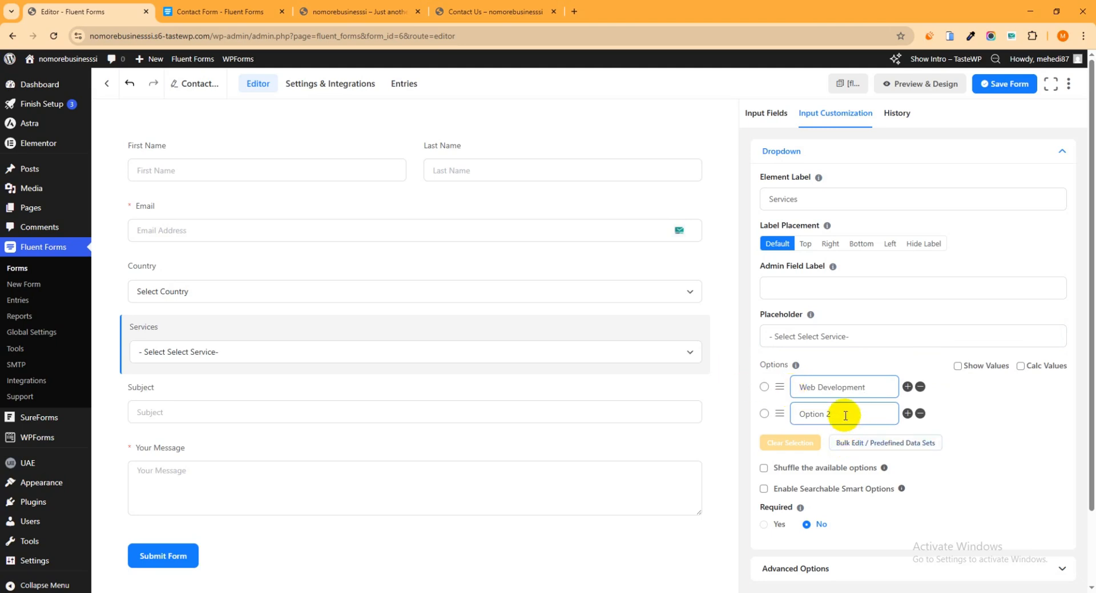
pyautogui.moveTo(845, 415); pyautogui.dragTo(790, 418)
pyautogui.write('App Developments')
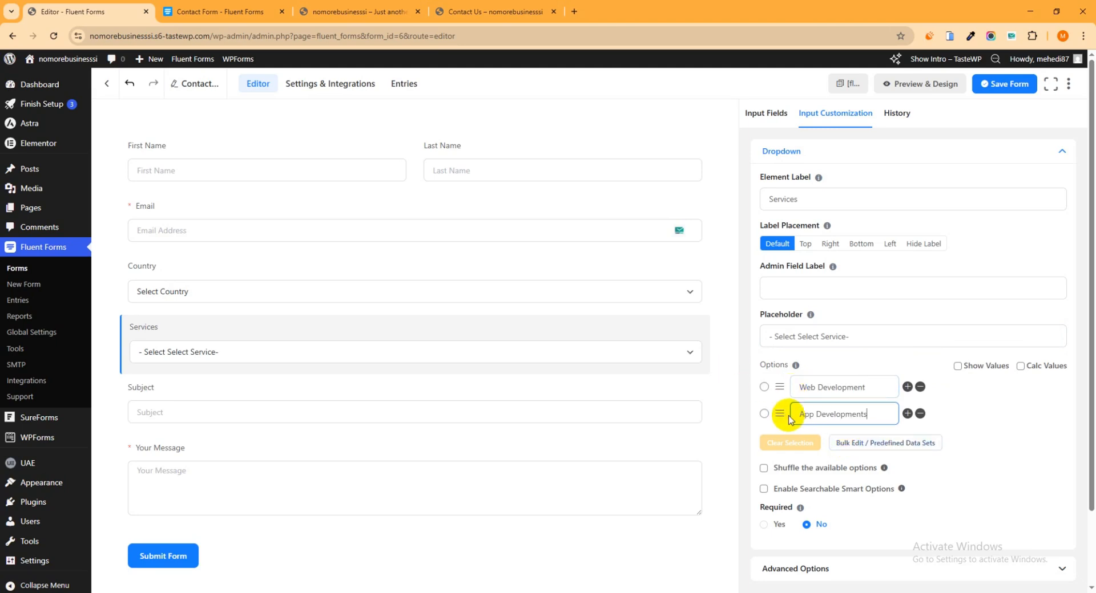
pyautogui.click(907, 414)
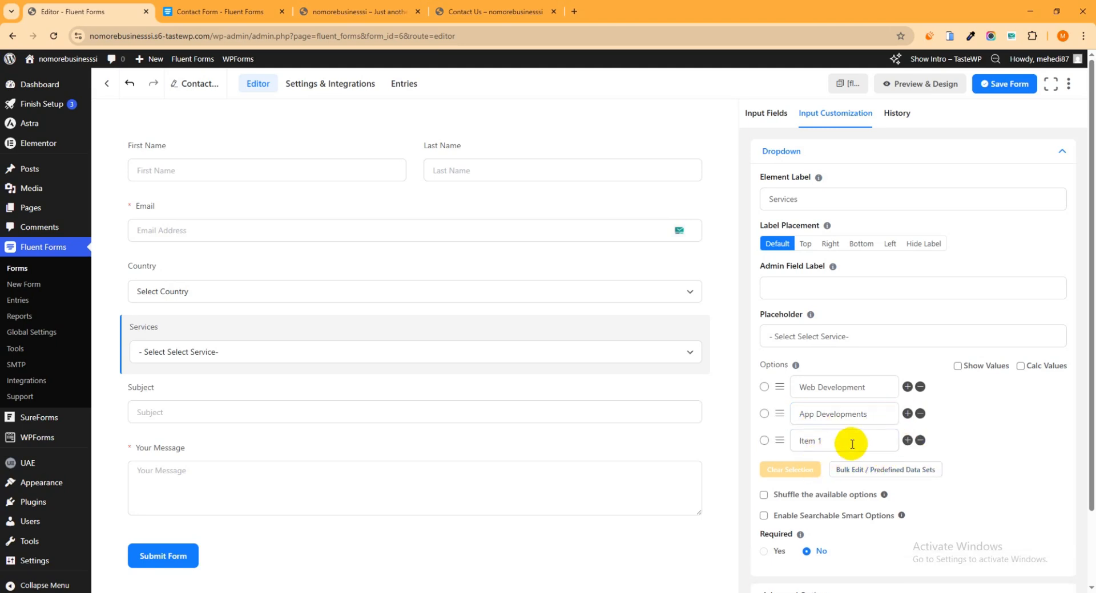
pyautogui.moveTo(852, 445); pyautogui.dragTo(793, 442)
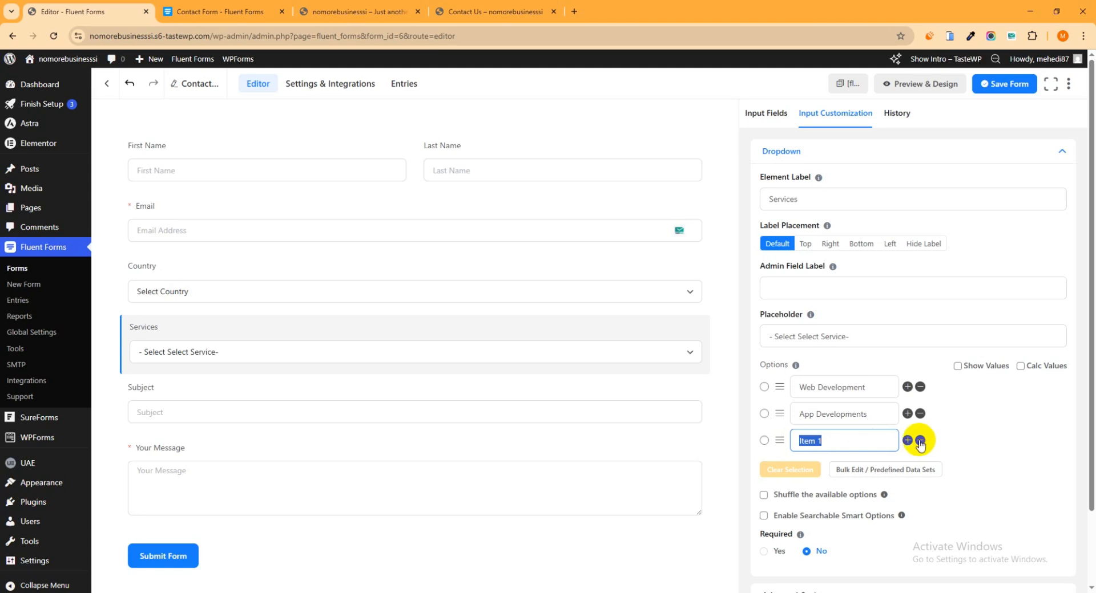
pyautogui.click(919, 441)
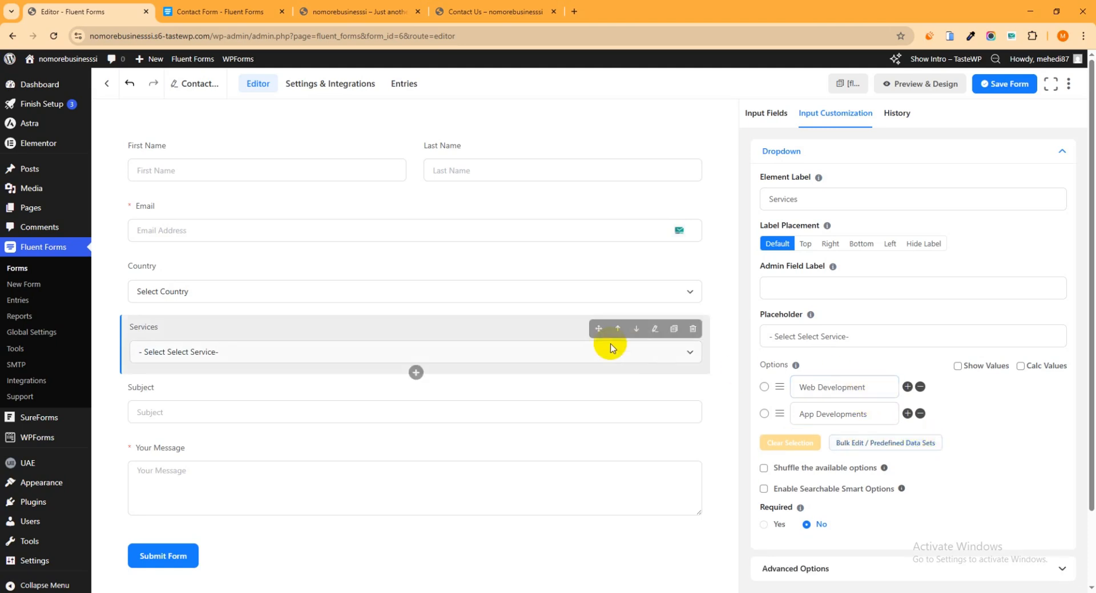
pyautogui.scroll(-1, 578, 326)
pyautogui.scroll(1, 587, 334)
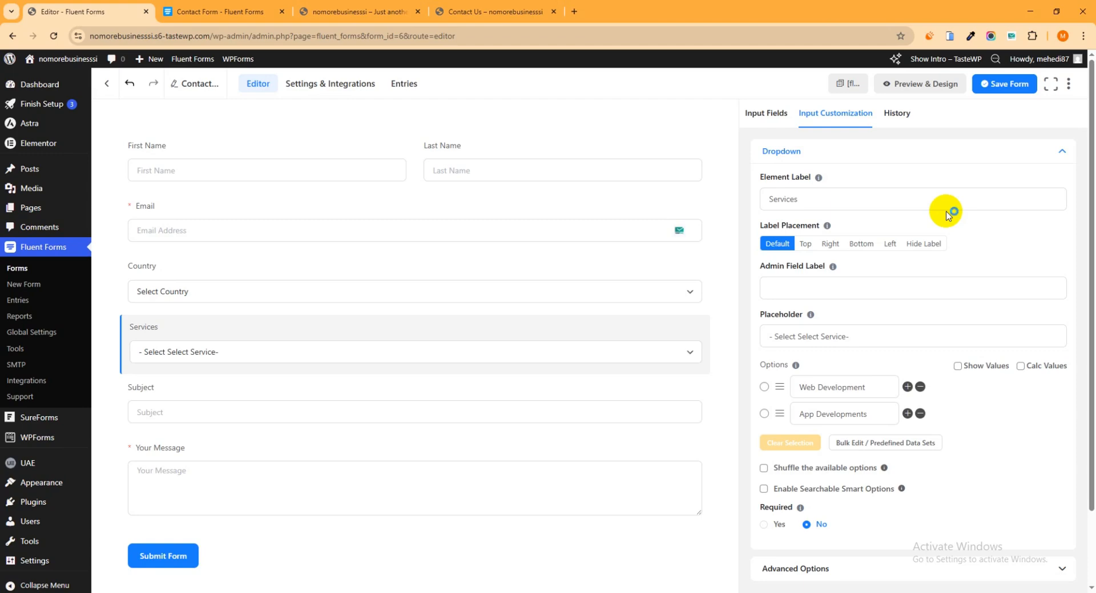
# - Rename the form to "Main Contact Form"
pyautogui.click(195, 86)
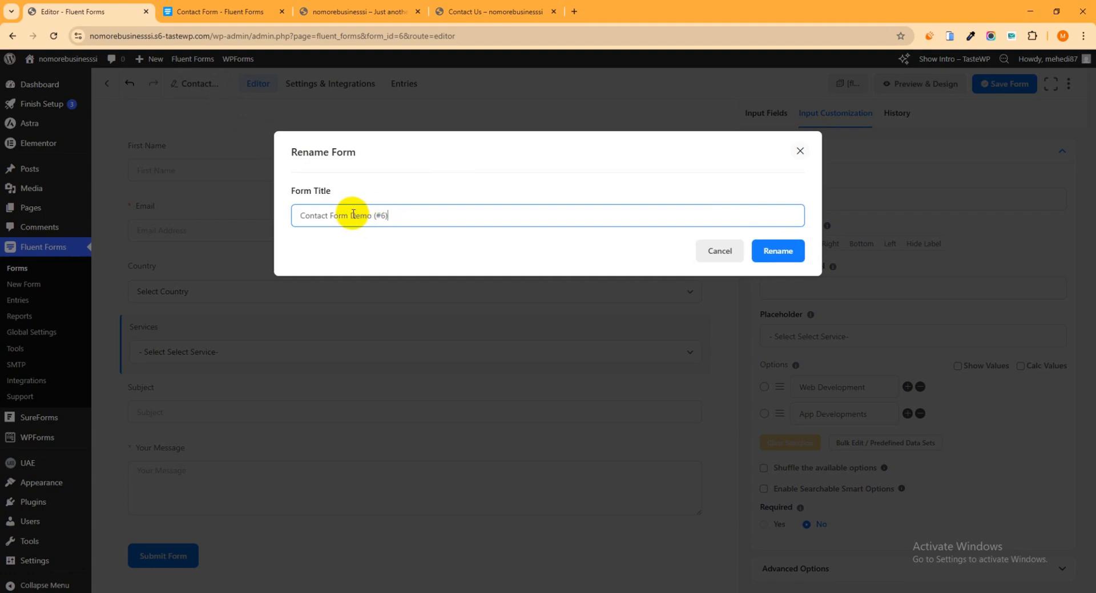
pyautogui.moveTo(350, 215); pyautogui.dragTo(422, 217)
pyautogui.press('BackSpace')
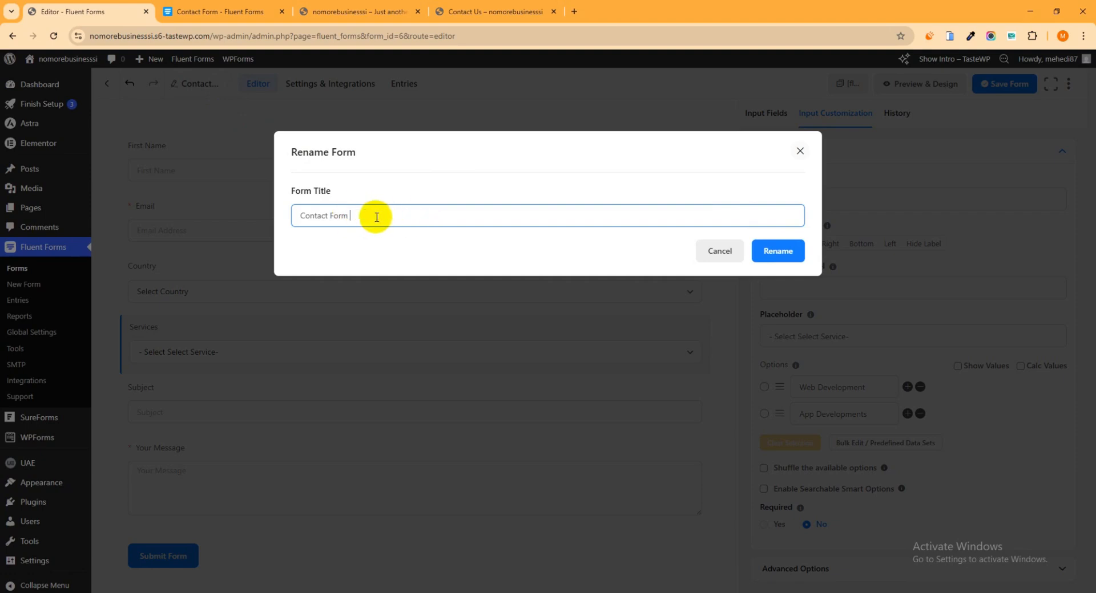
pyautogui.click(296, 215)
pyautogui.write('Main')
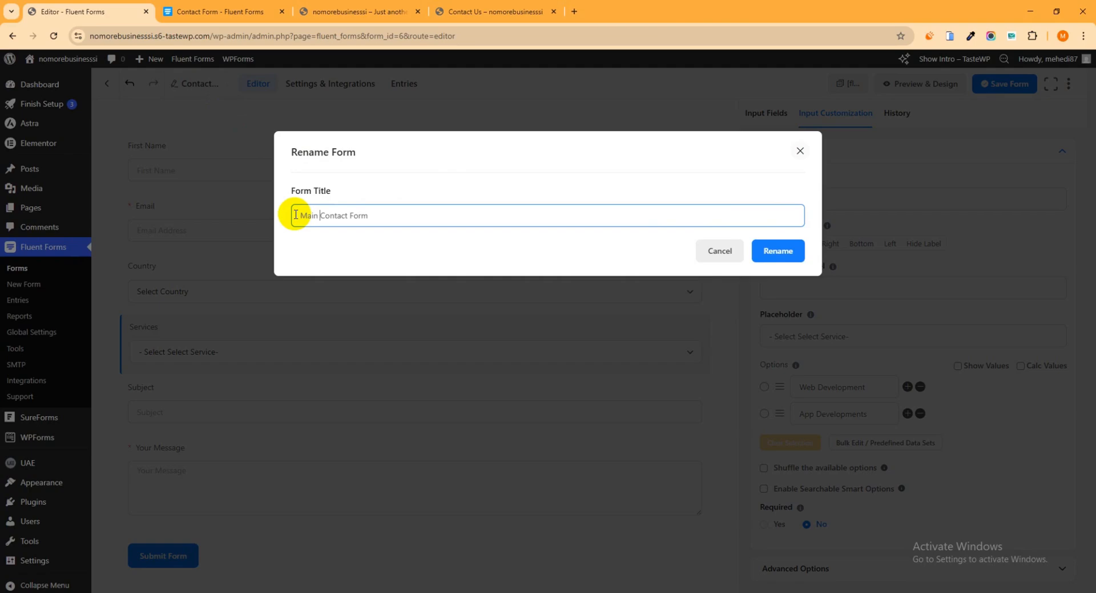
pyautogui.click(774, 253)
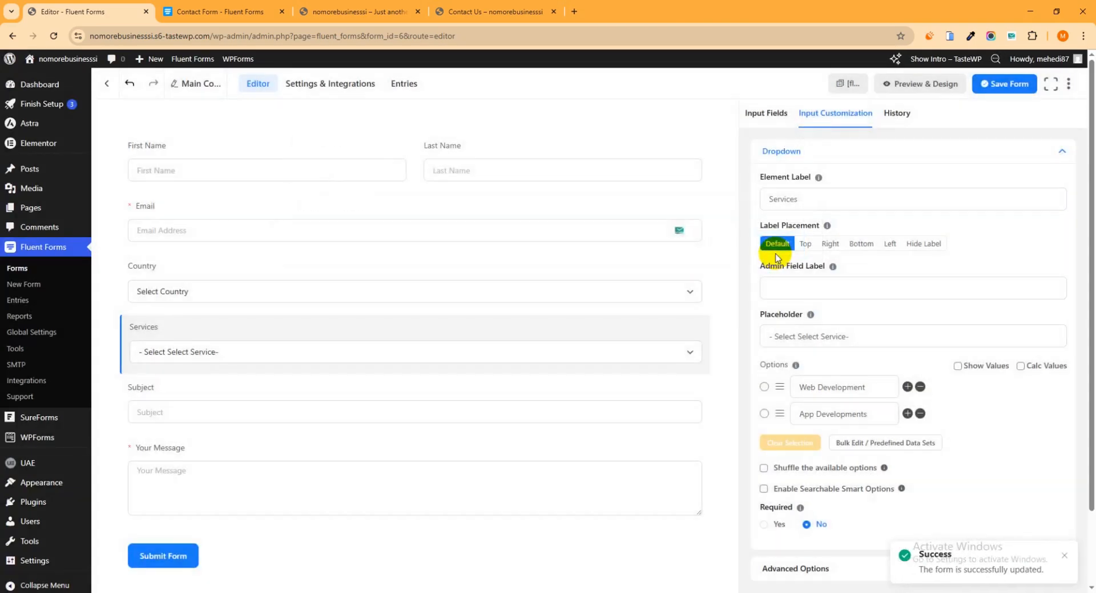
# - Save the changes made to the contact form
pyautogui.moveTo(672, 265)
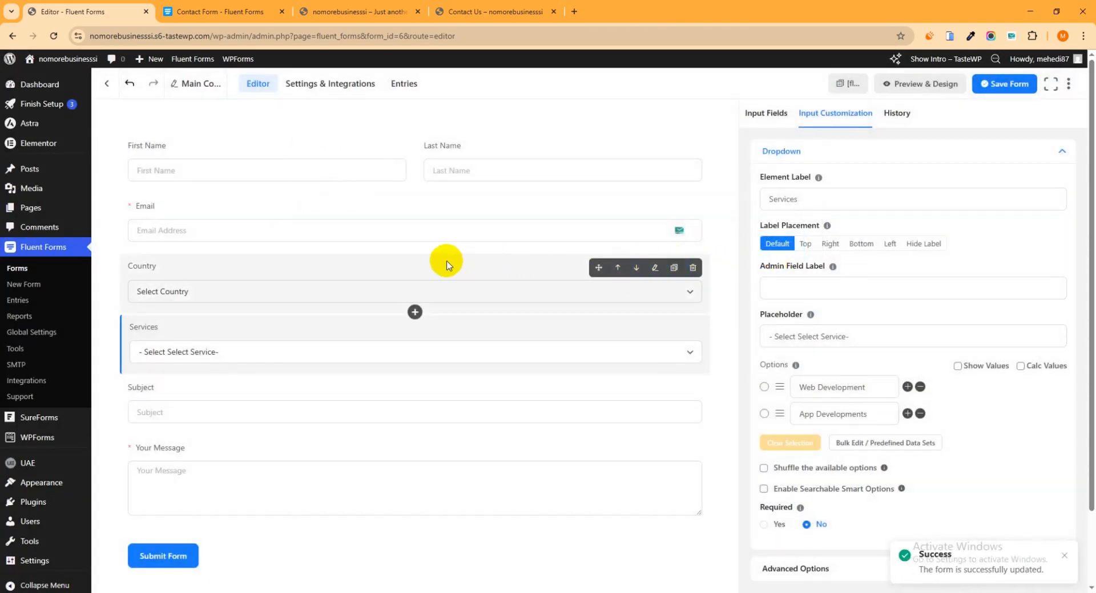
pyautogui.click(33, 269)
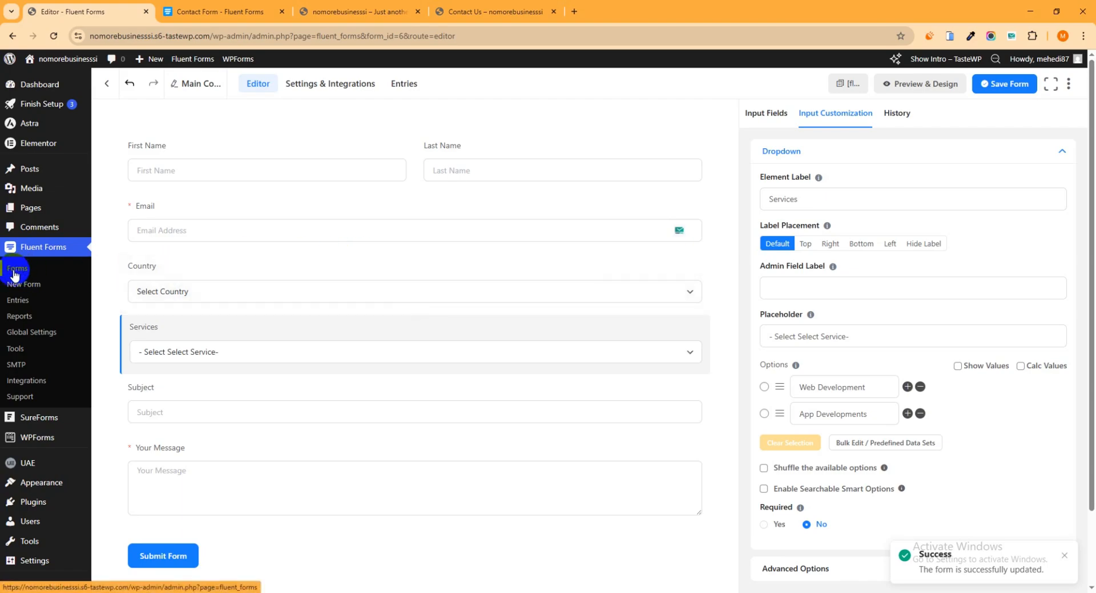
pyautogui.click(34, 269)
pyautogui.click(642, 109)
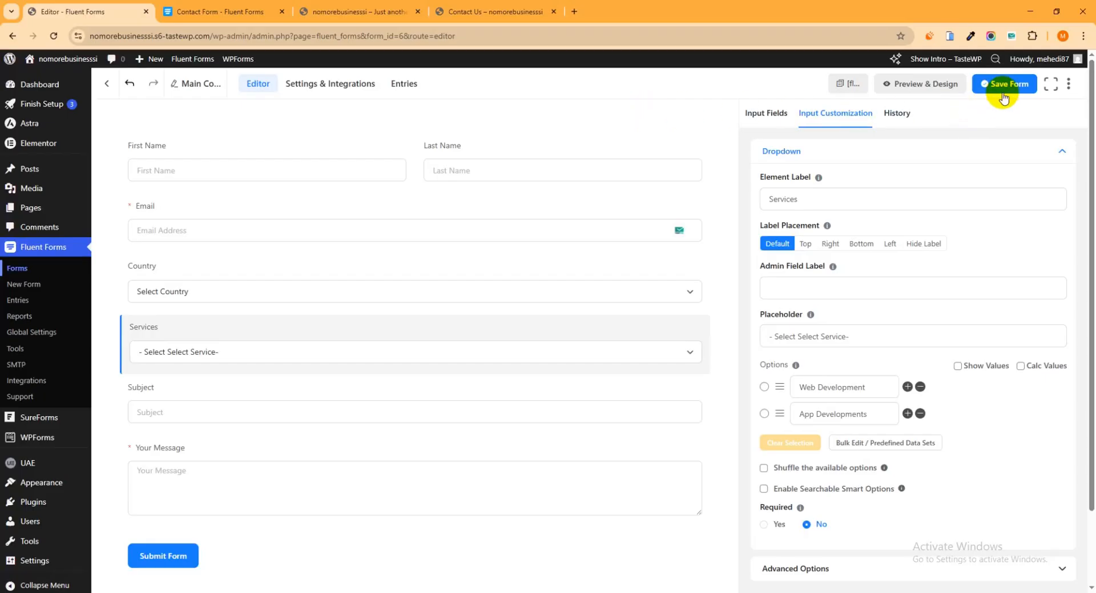
pyautogui.click(1034, 91)
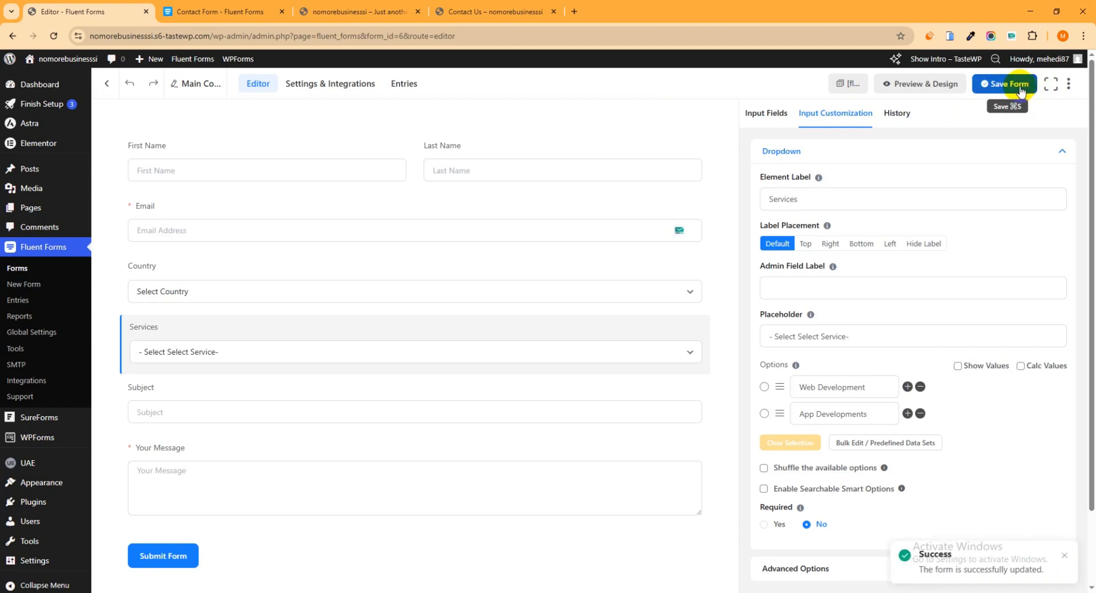
# - Enable the Admin Notification Email in the email notification settings of Main Contact Form
pyautogui.click(17, 277)
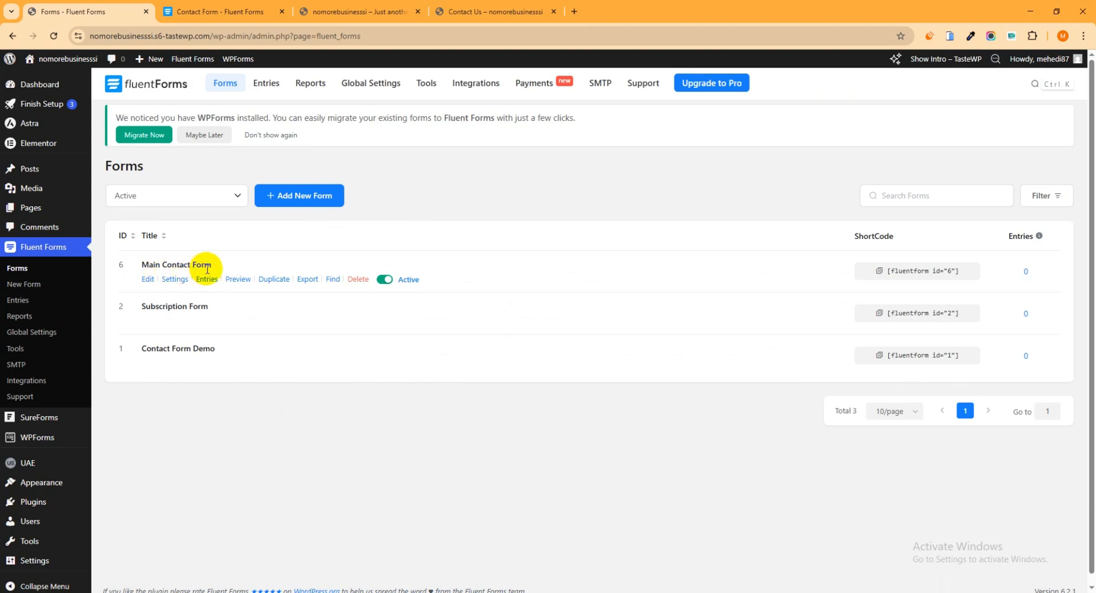
pyautogui.click(174, 281)
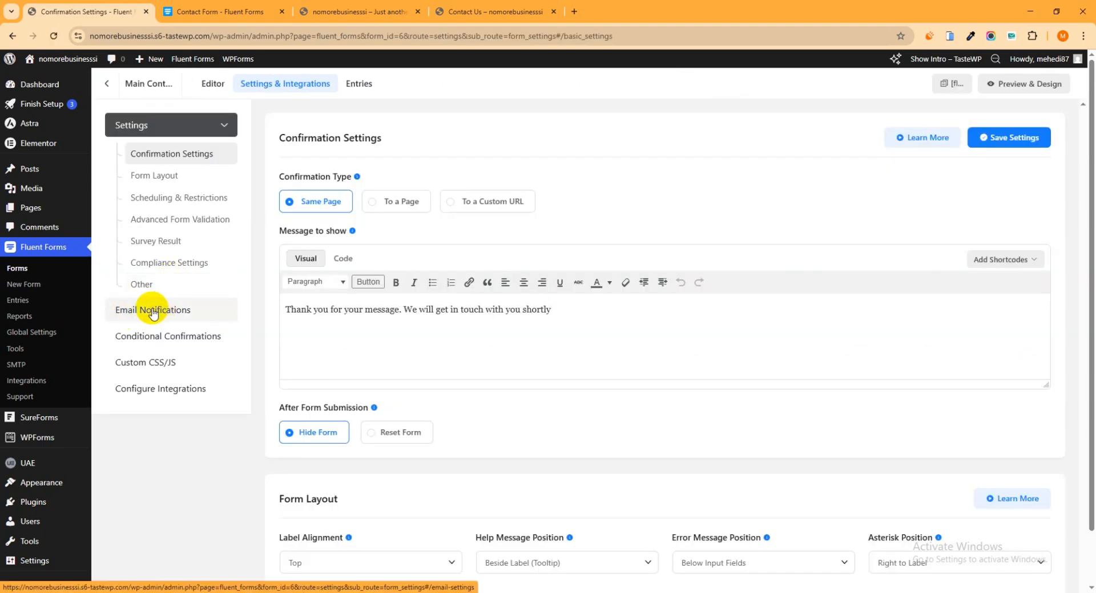
pyautogui.click(153, 313)
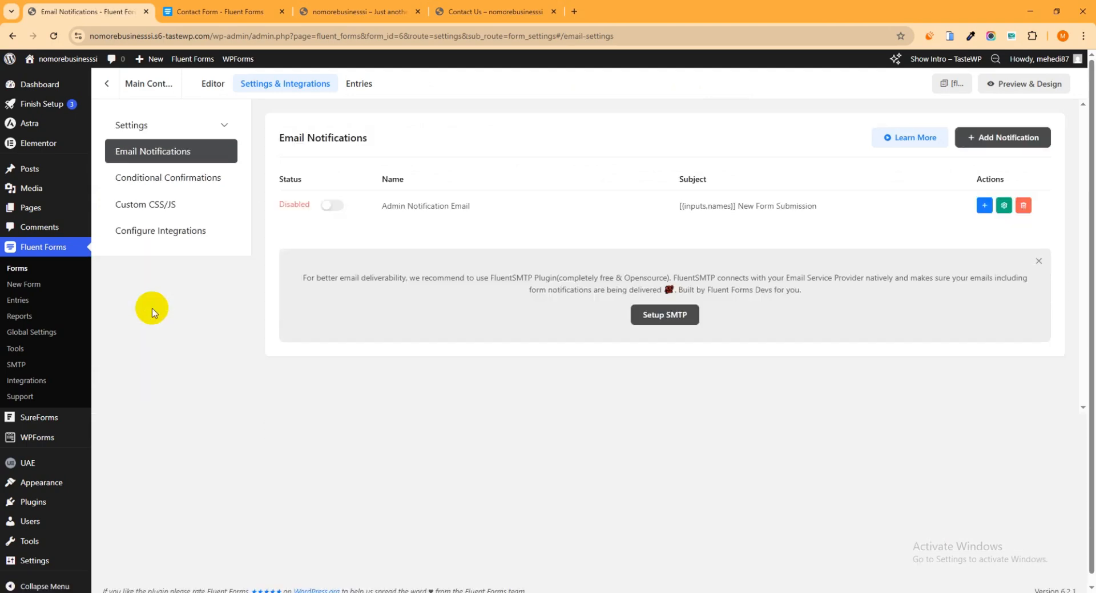
pyautogui.click(331, 206)
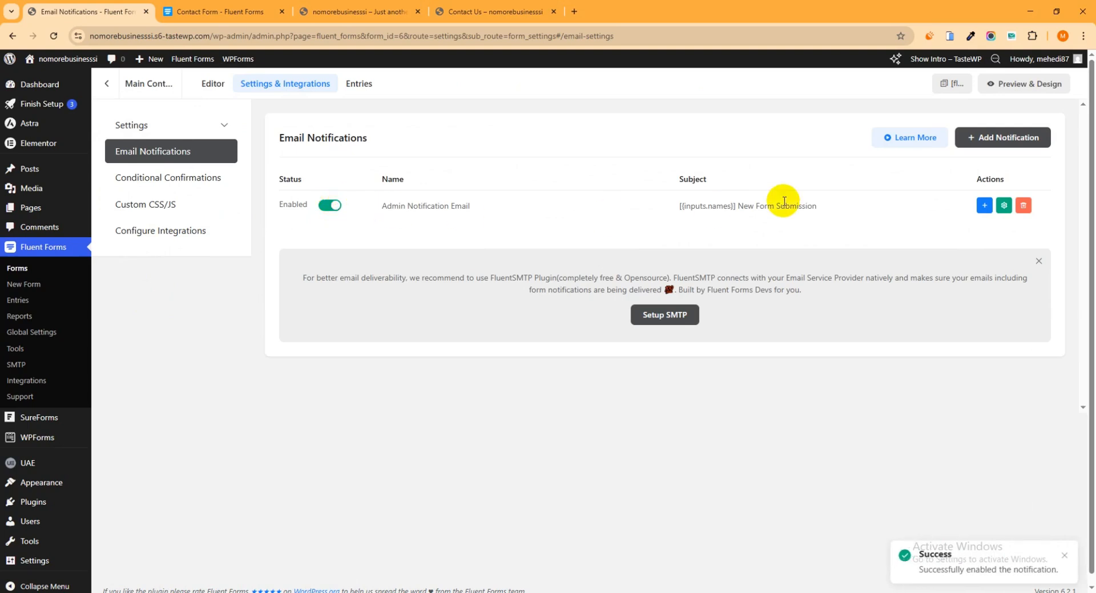
# - Review the Admin Notification Email's recipient and body, keeping {wp.admin_email} as the send-to address, and save the notification
pyautogui.click(1003, 207)
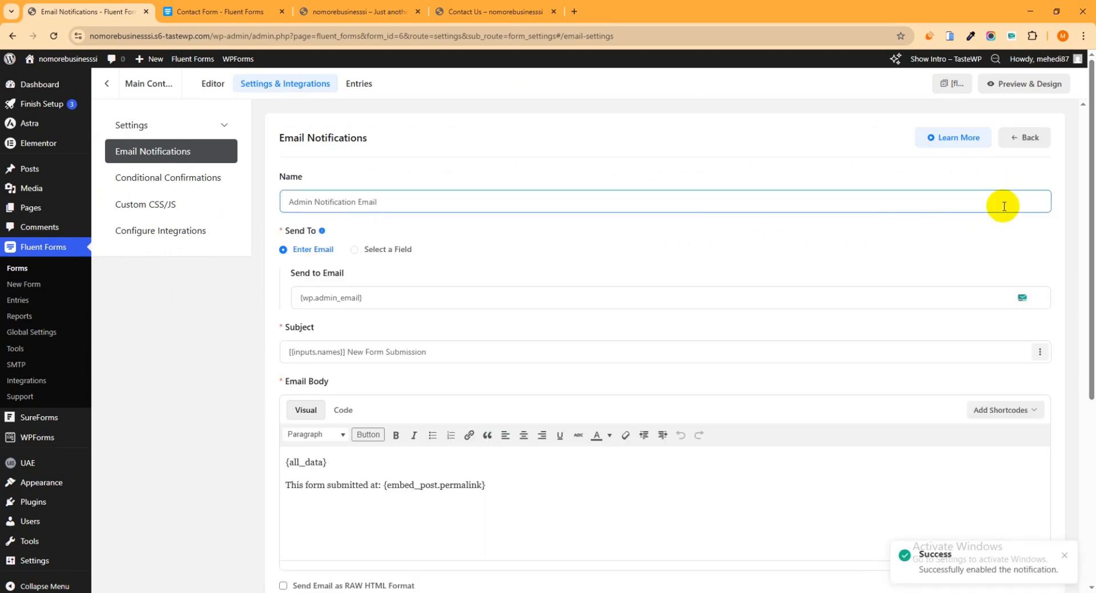
pyautogui.click(363, 298)
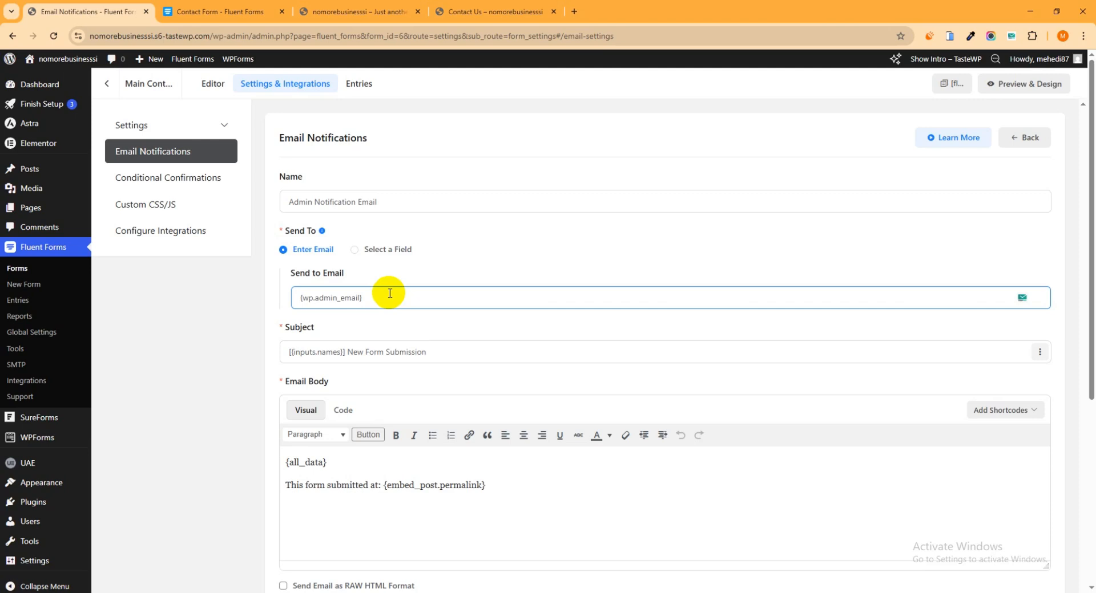
pyautogui.moveTo(389, 294); pyautogui.dragTo(288, 297)
pyautogui.click(279, 307)
pyautogui.click(384, 293)
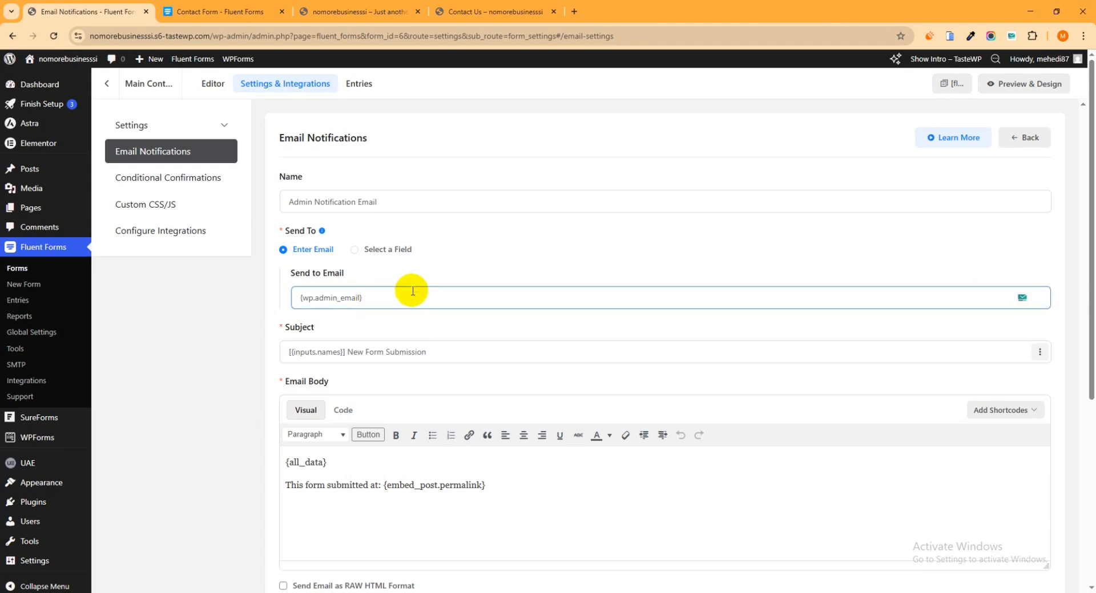
pyautogui.scroll(-5, 611, 285)
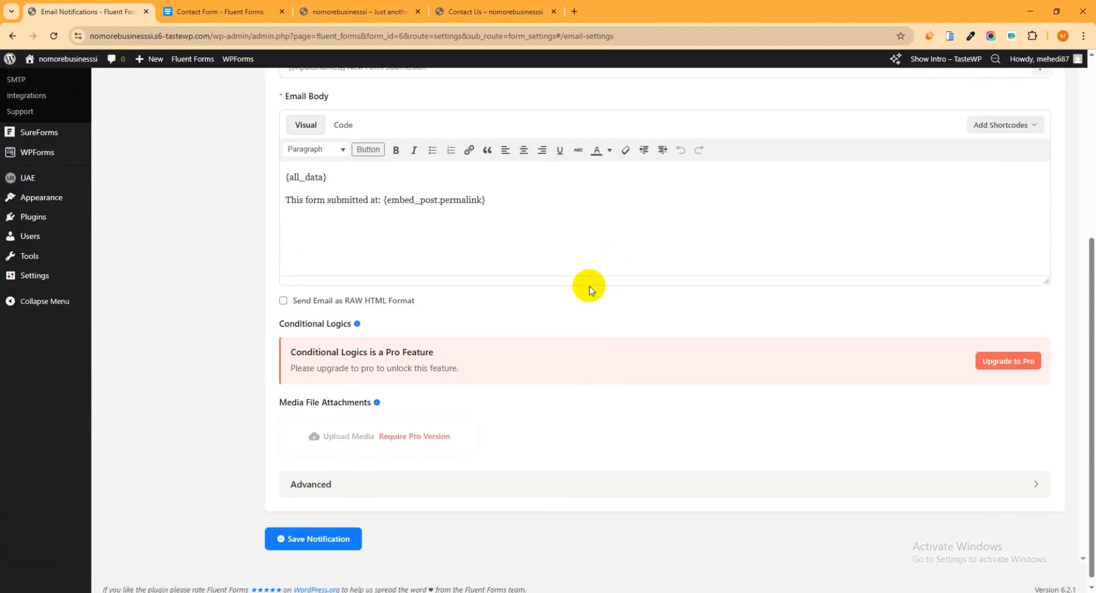
pyautogui.click(327, 545)
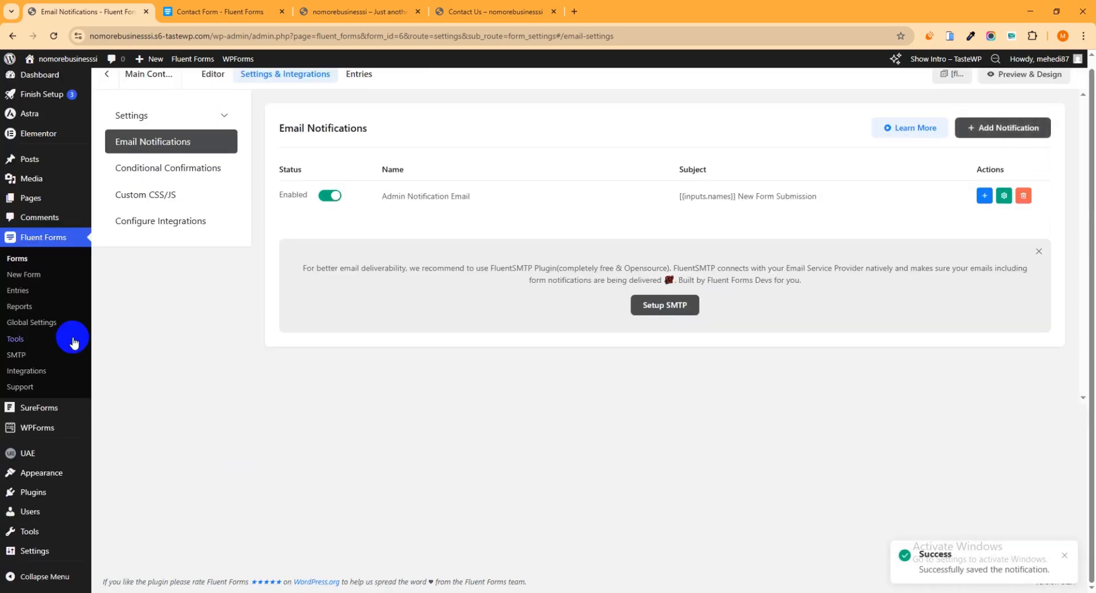
# - Copy the shortcode of Main Contact Form from the forms list
pyautogui.click(15, 261)
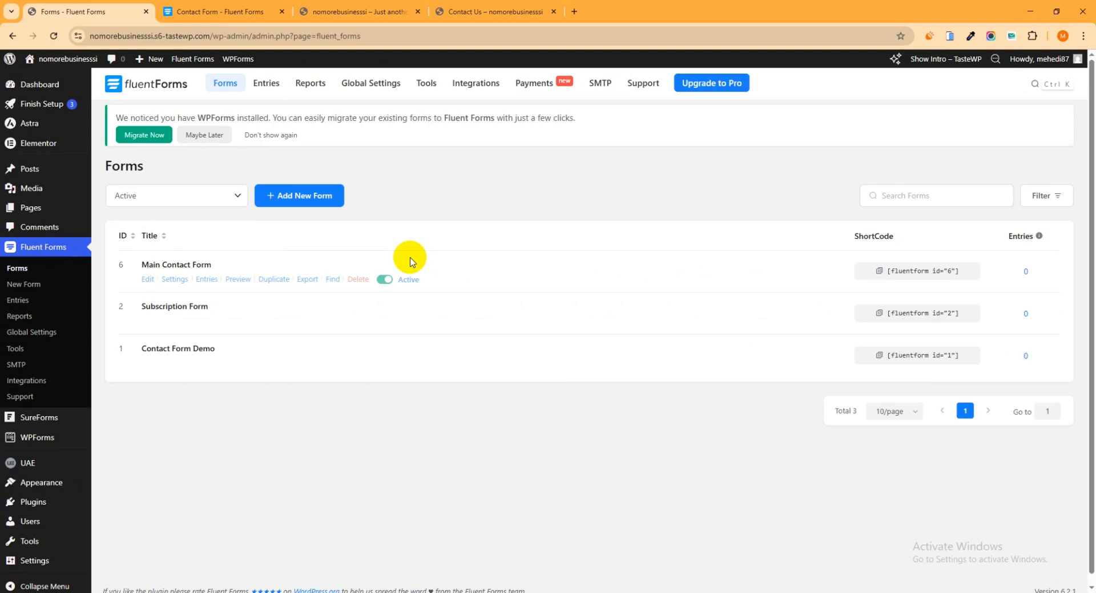
pyautogui.click(910, 275)
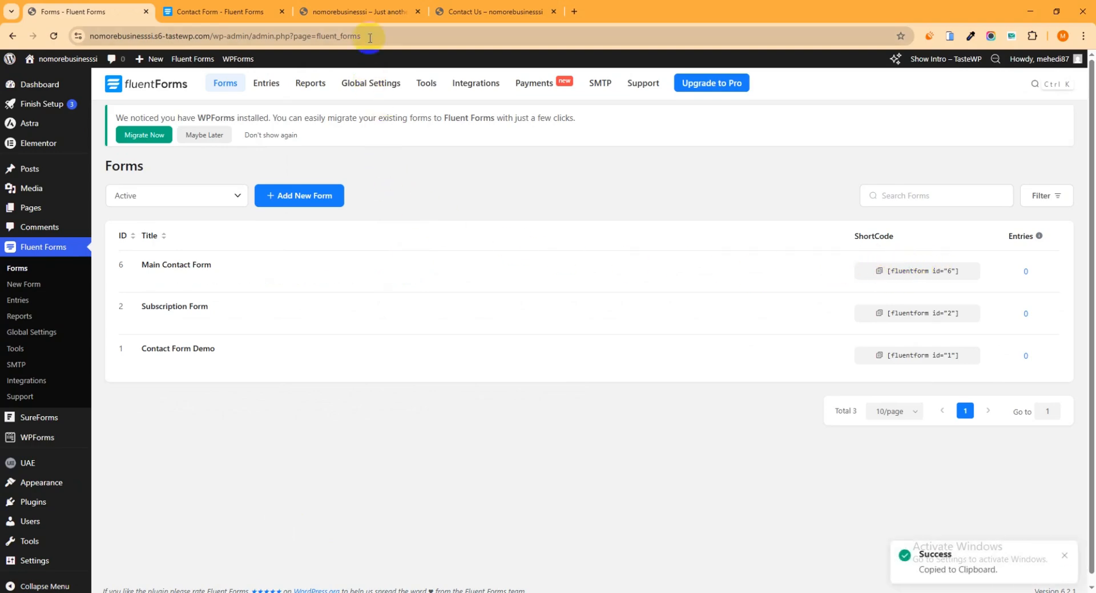
# - Reload the live Contact Us page and open it for editing with Elementor in a new tab
pyautogui.click(366, 12)
pyautogui.click(488, 11)
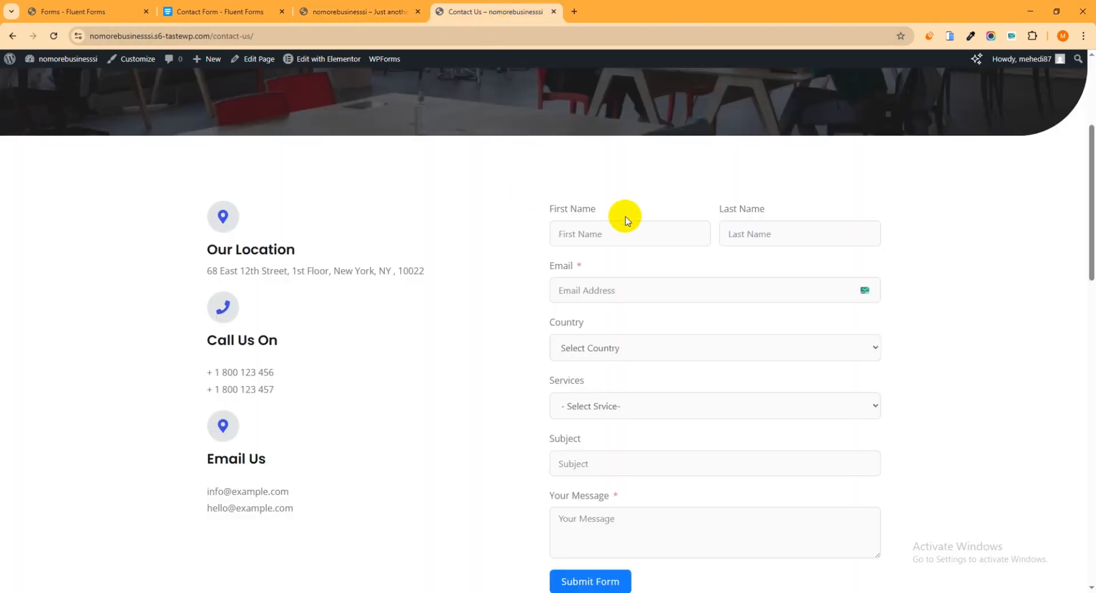
pyautogui.click(56, 37)
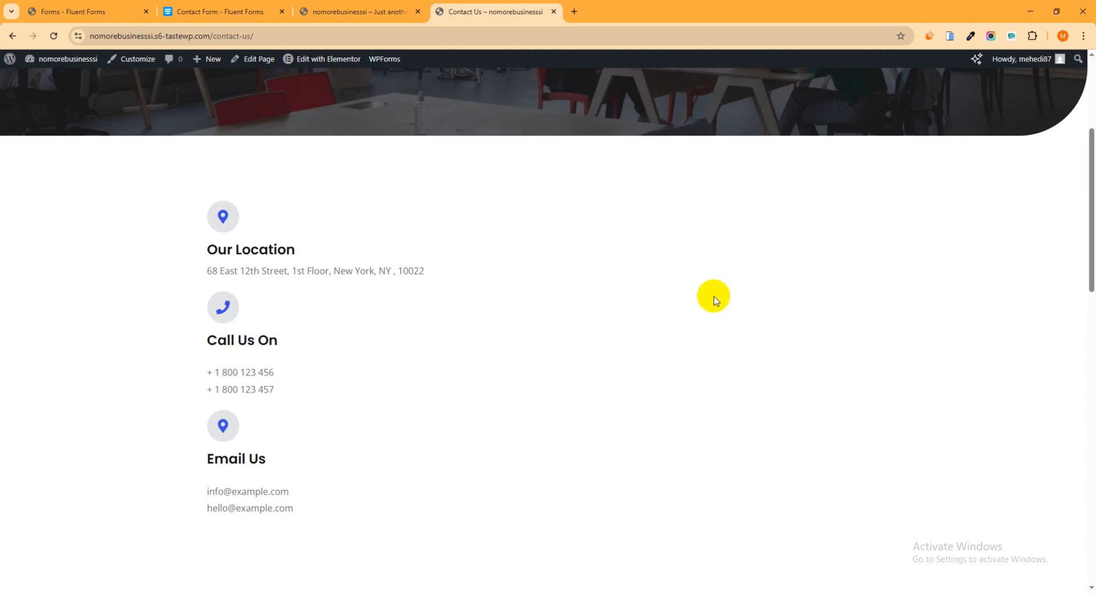
pyautogui.rightClick(318, 66)
pyautogui.click(337, 71)
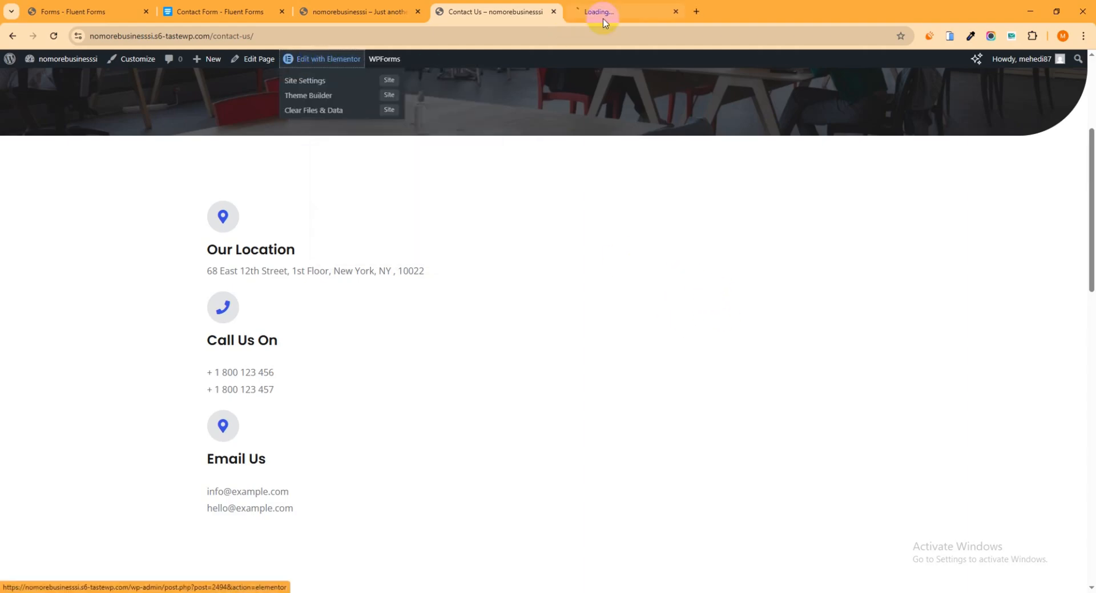
pyautogui.click(619, 11)
pyautogui.scroll(-4, 767, 263)
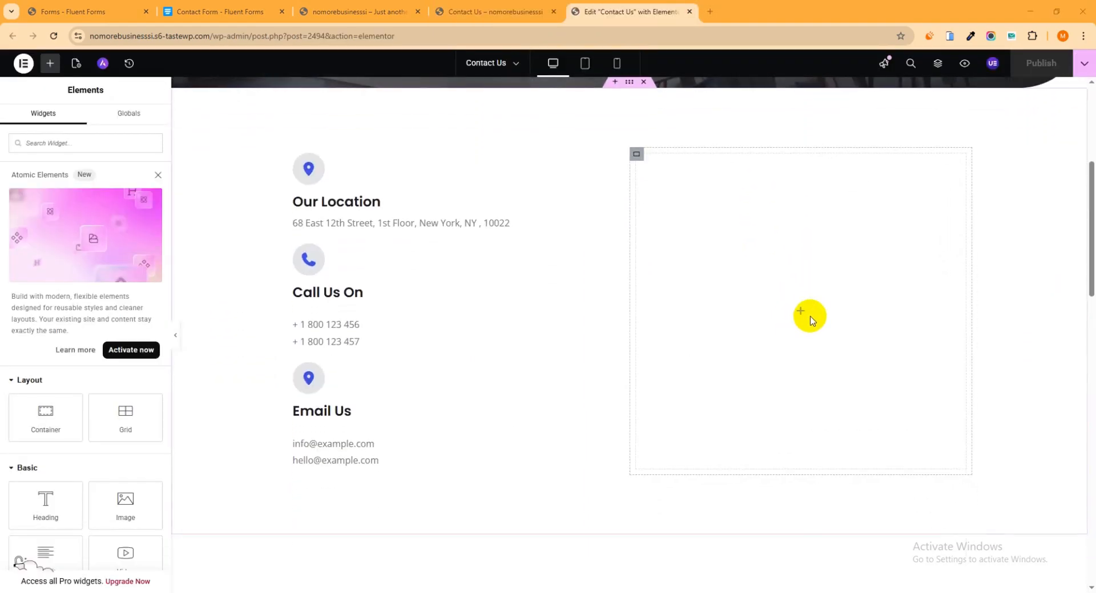
# - Insert a Shortcode widget containing [fluentform id="6"] in the empty container beside the contact details and publish the page
pyautogui.click(67, 144)
pyautogui.write('short')
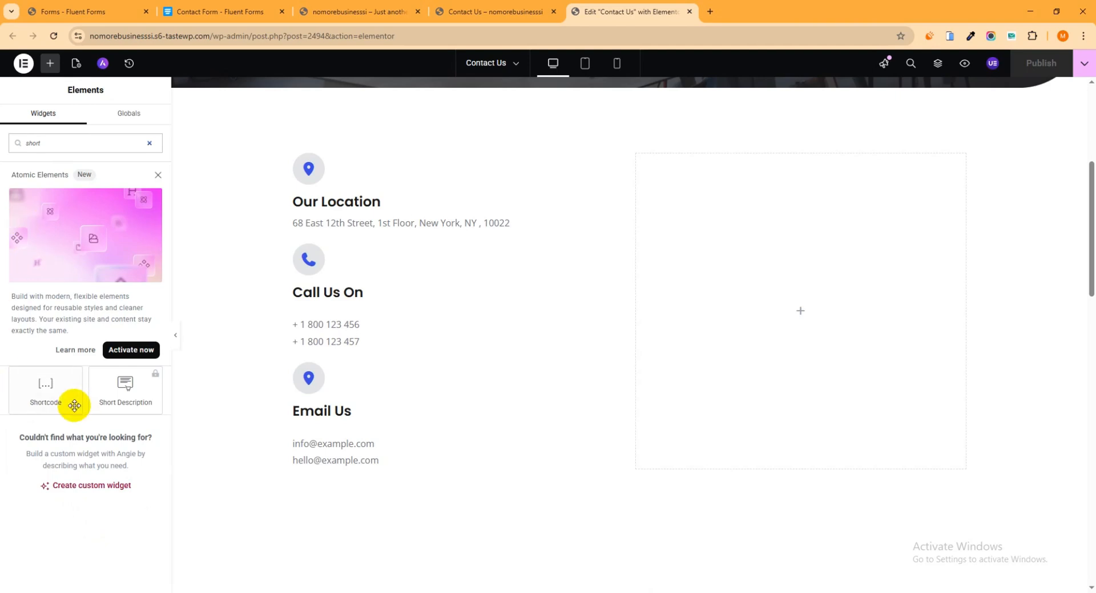
pyautogui.moveTo(45, 390); pyautogui.dragTo(813, 311)
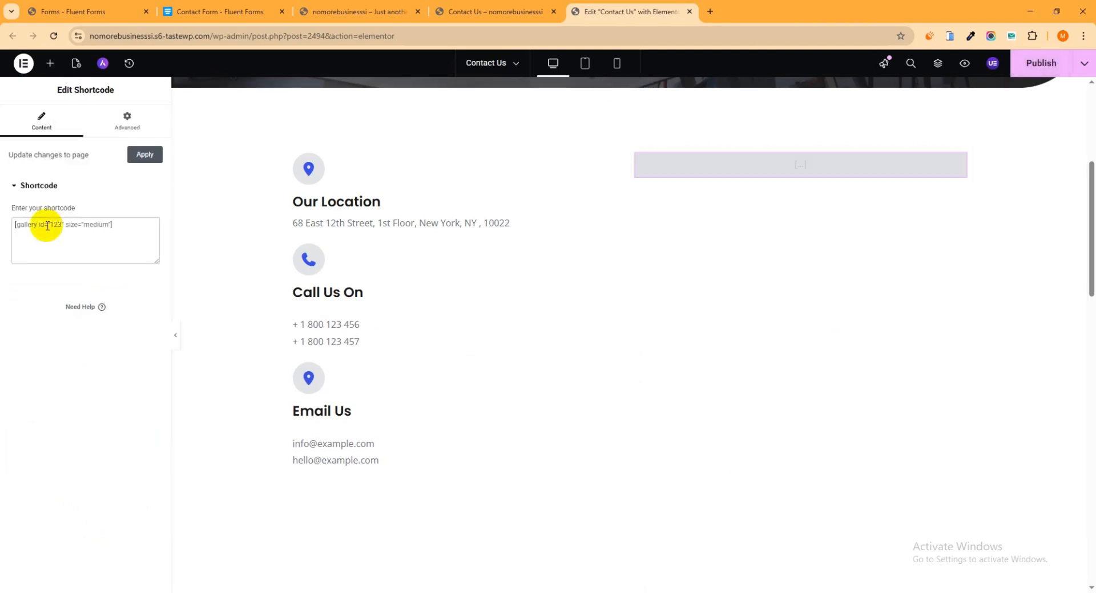
pyautogui.hotkey('ctrl', 'v')
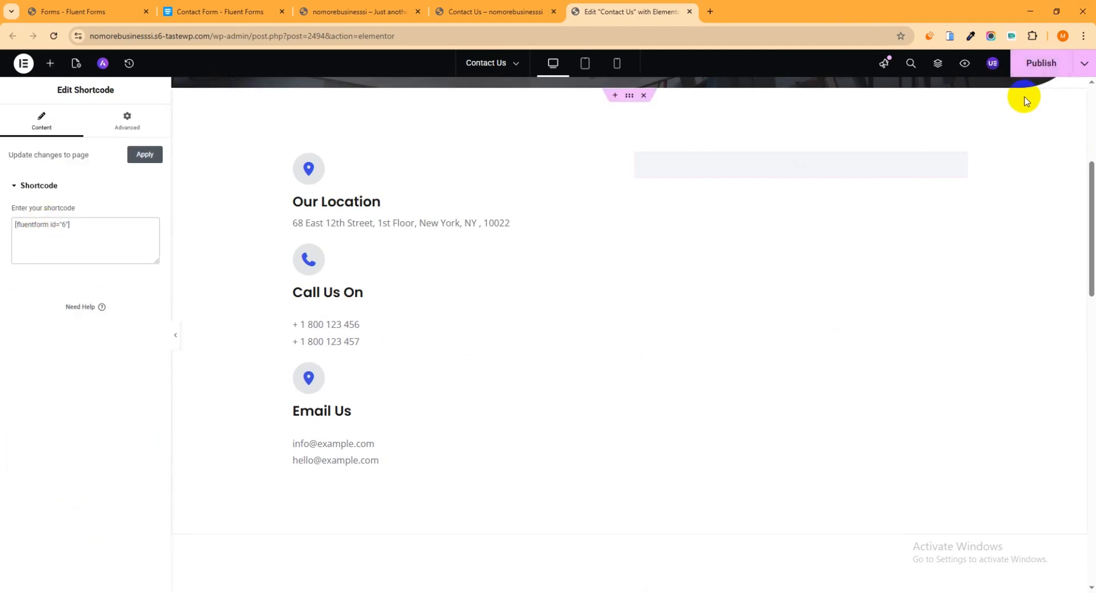
pyautogui.click(1042, 64)
# - Reload the live Contact Us page and examine the embedded contact form
pyautogui.click(491, 11)
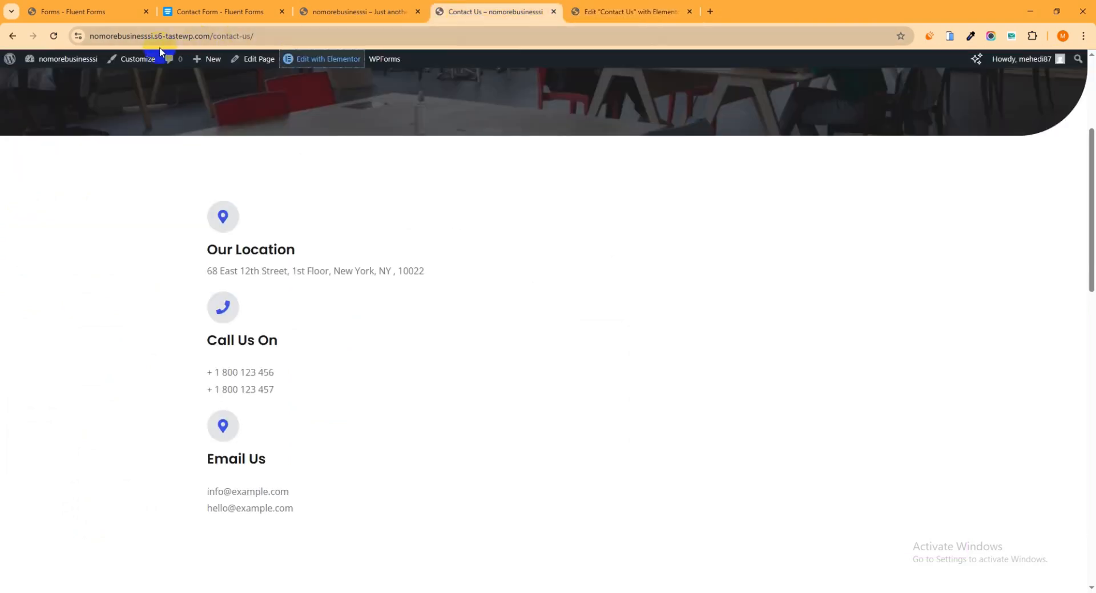
pyautogui.click(54, 36)
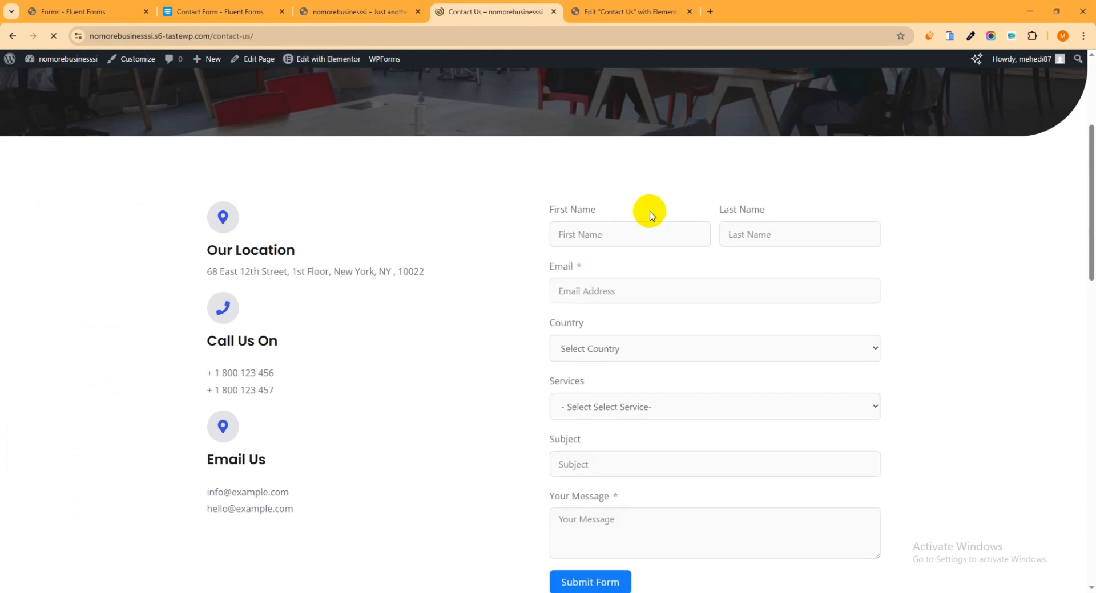
pyautogui.scroll(-1, 710, 239)
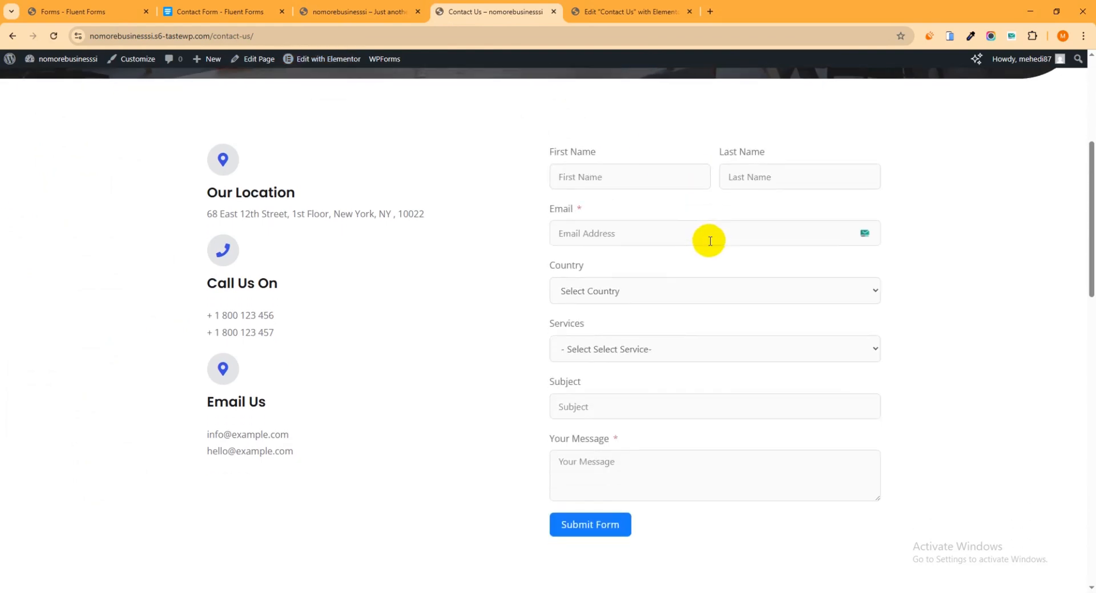